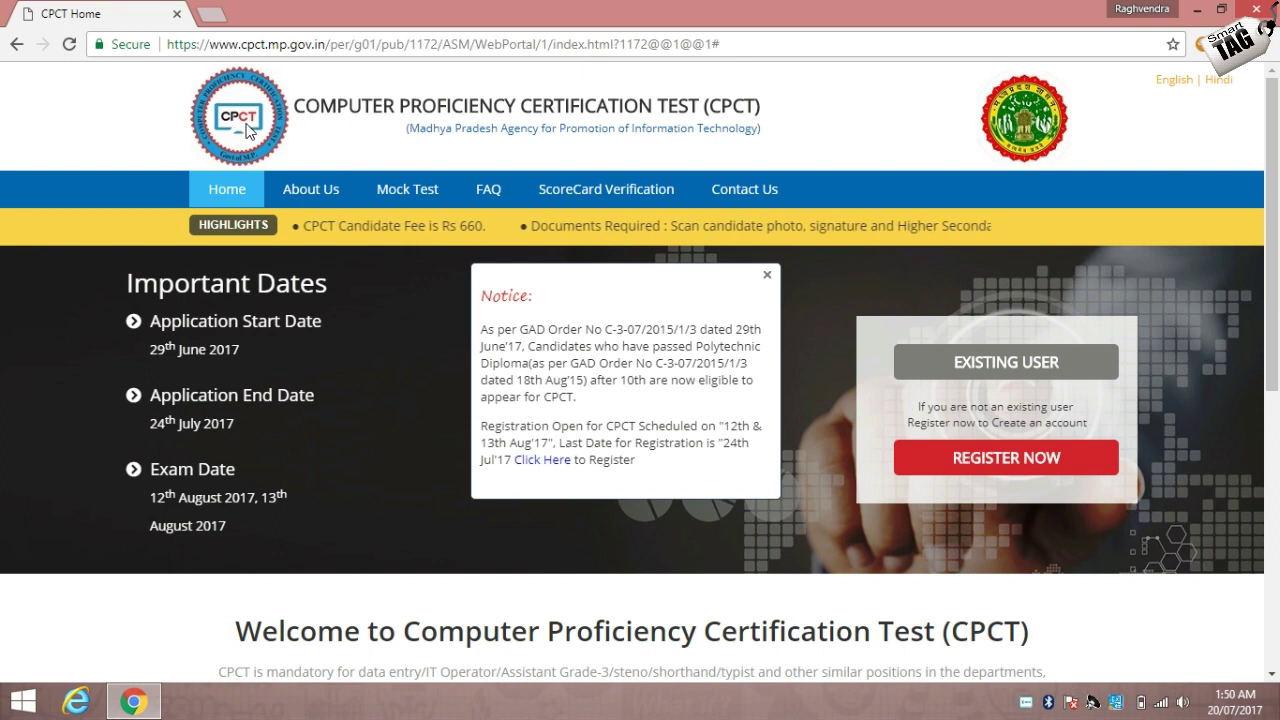
Replace the old CPCT Home tab with a new tab showing the Google home page.
click(219, 20)
click(177, 14)
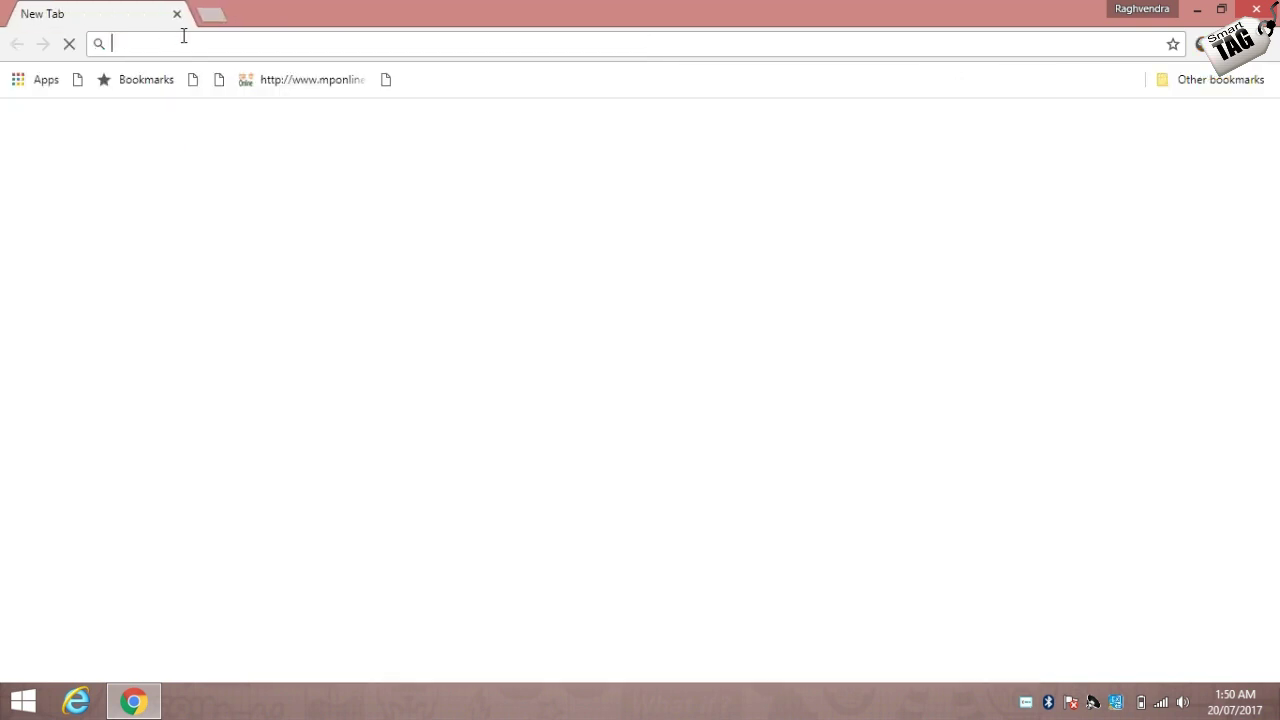
text(google.com)
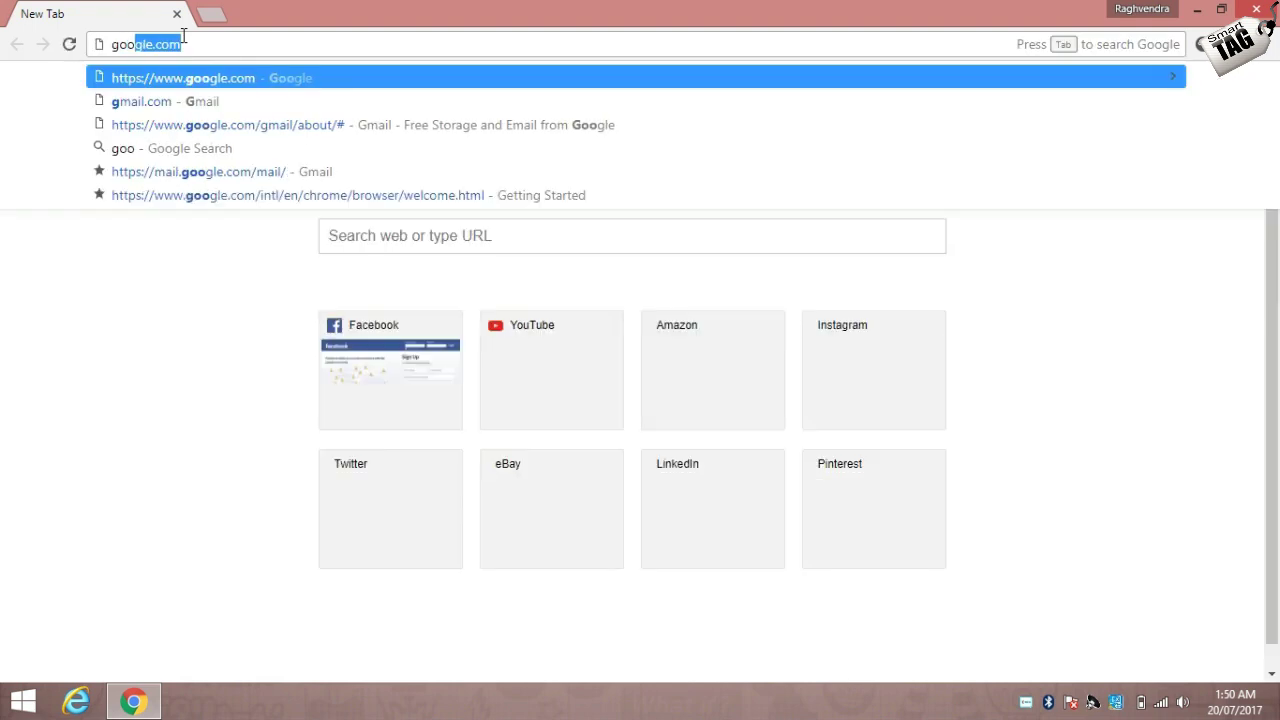
key(Return)
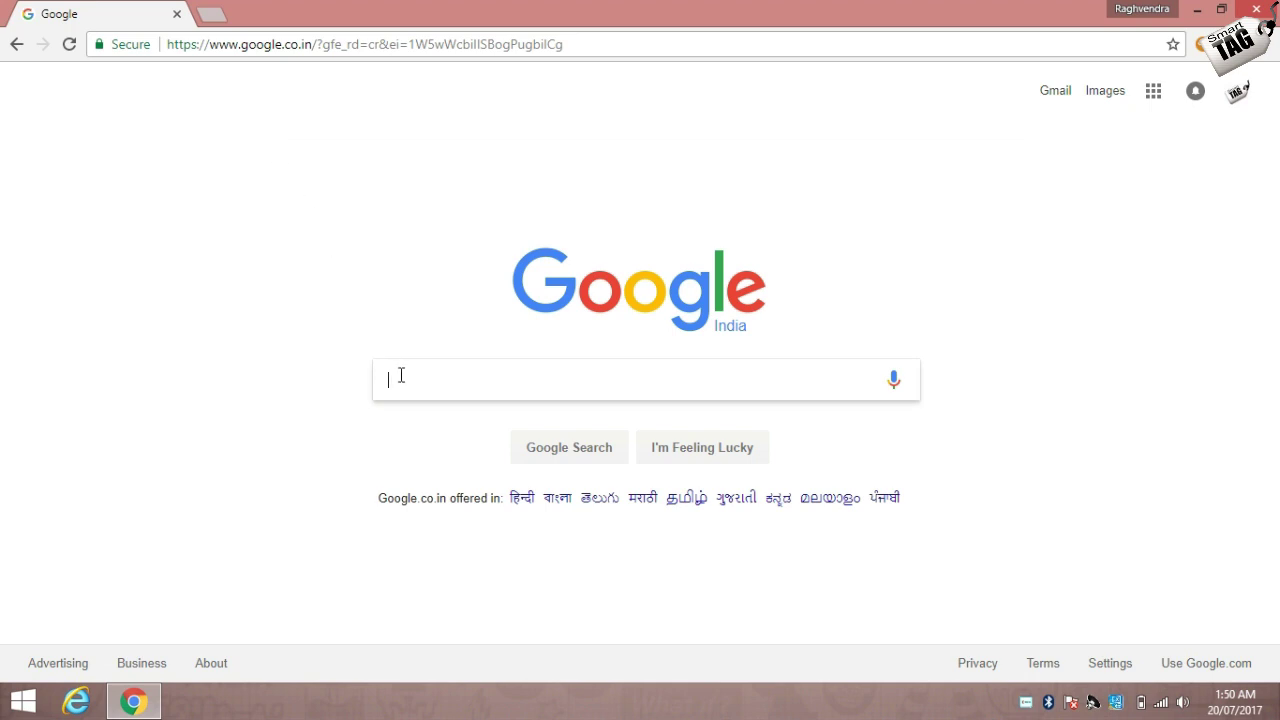
Search Google for 'cpct' and open the official CPCT Home result at cpct.mp.gov.in.
text(cpct)
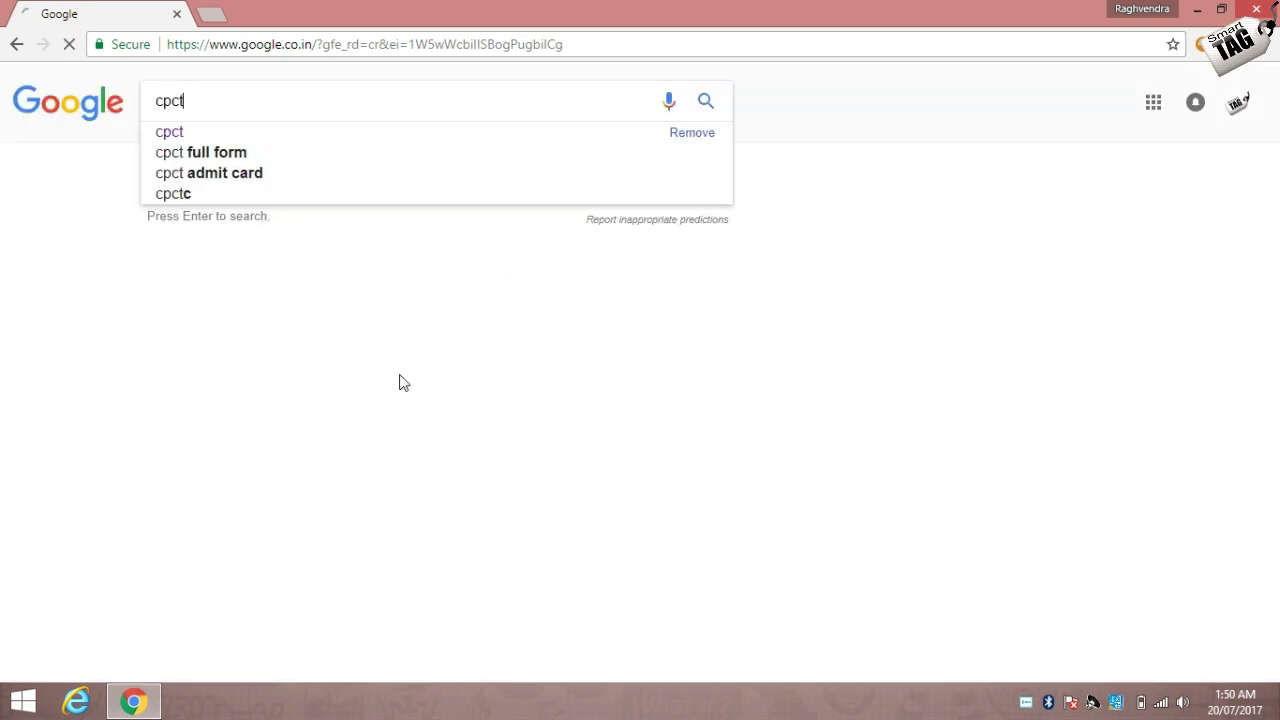
key(Return)
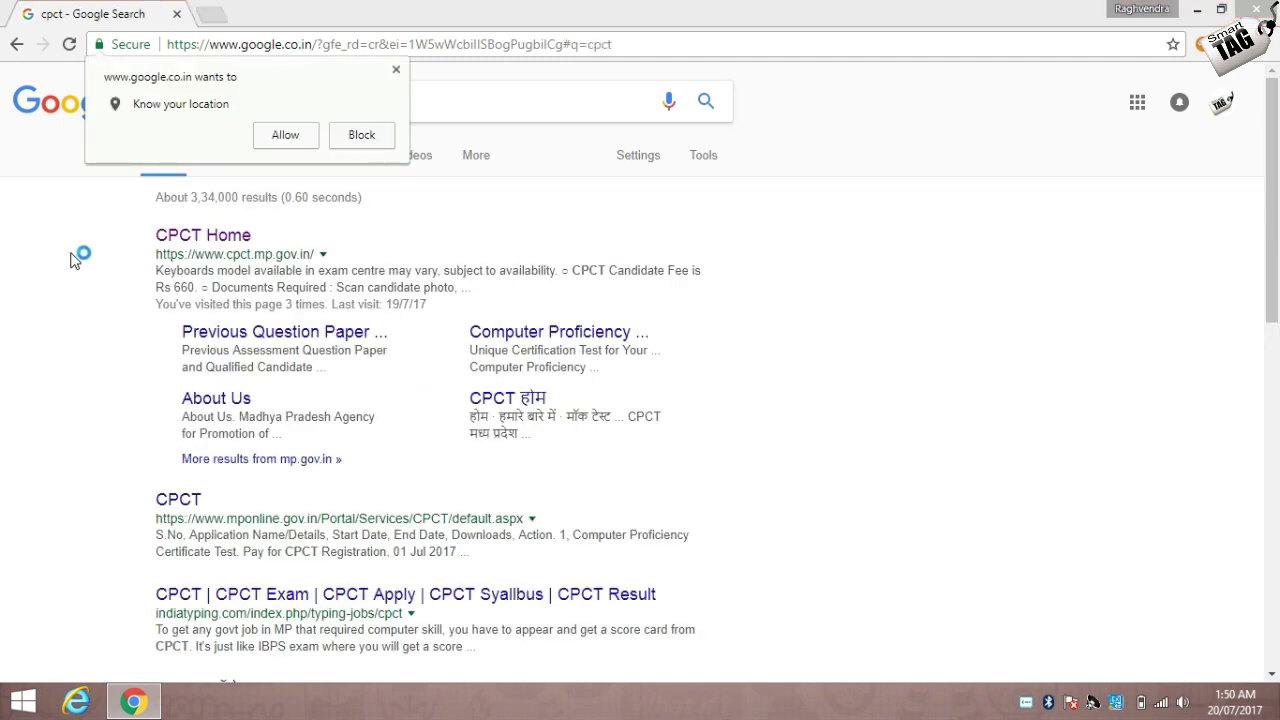
click(199, 245)
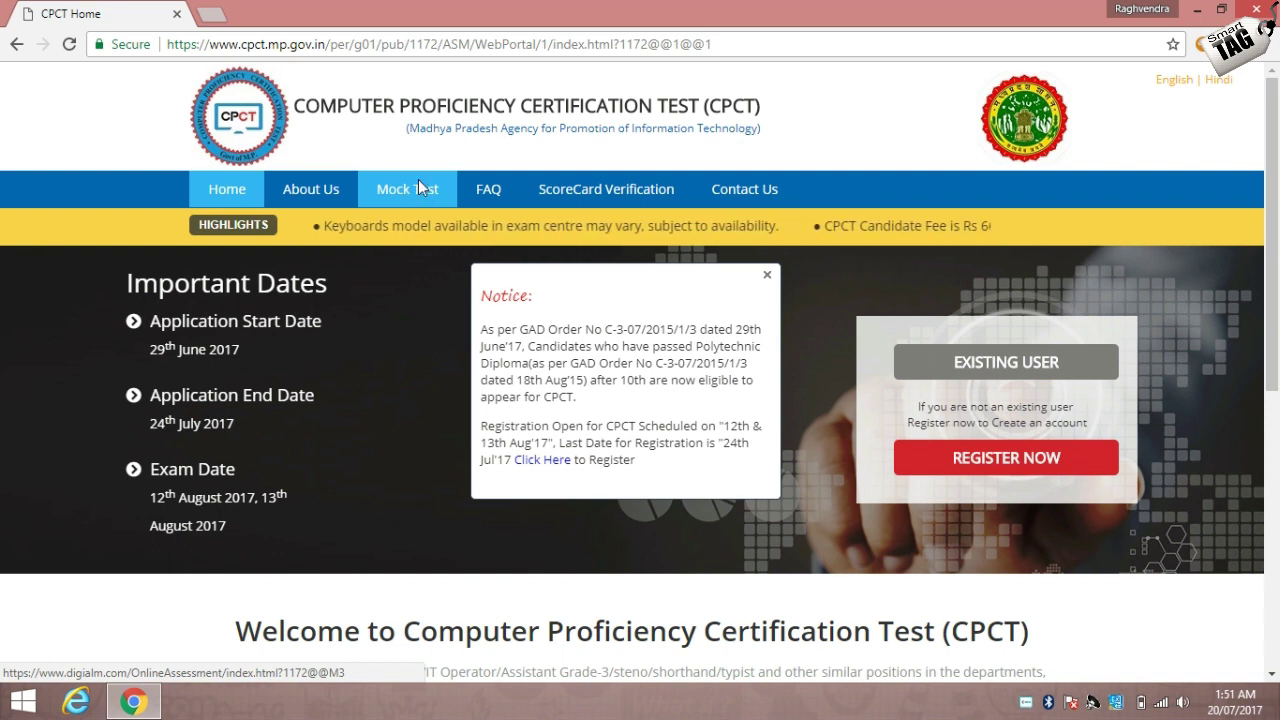
Launch the CPCT mock test, sign in, and move on to the other important instructions.
click(418, 189)
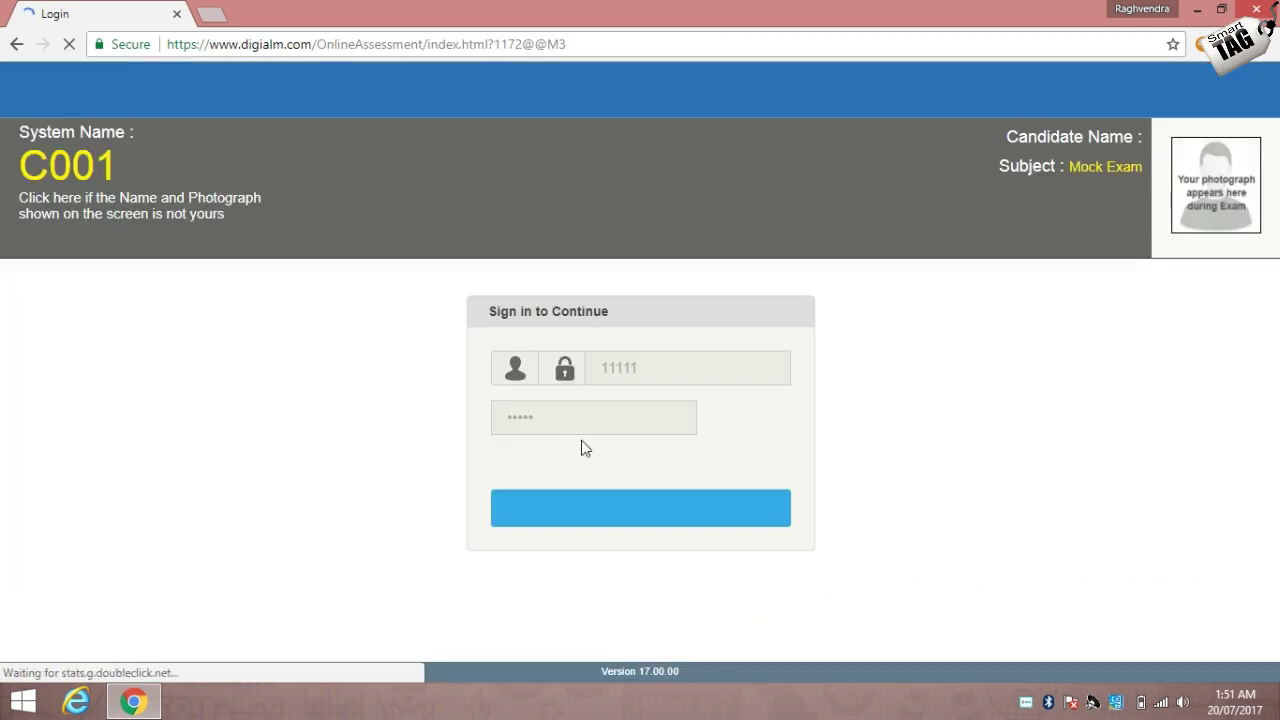
click(615, 512)
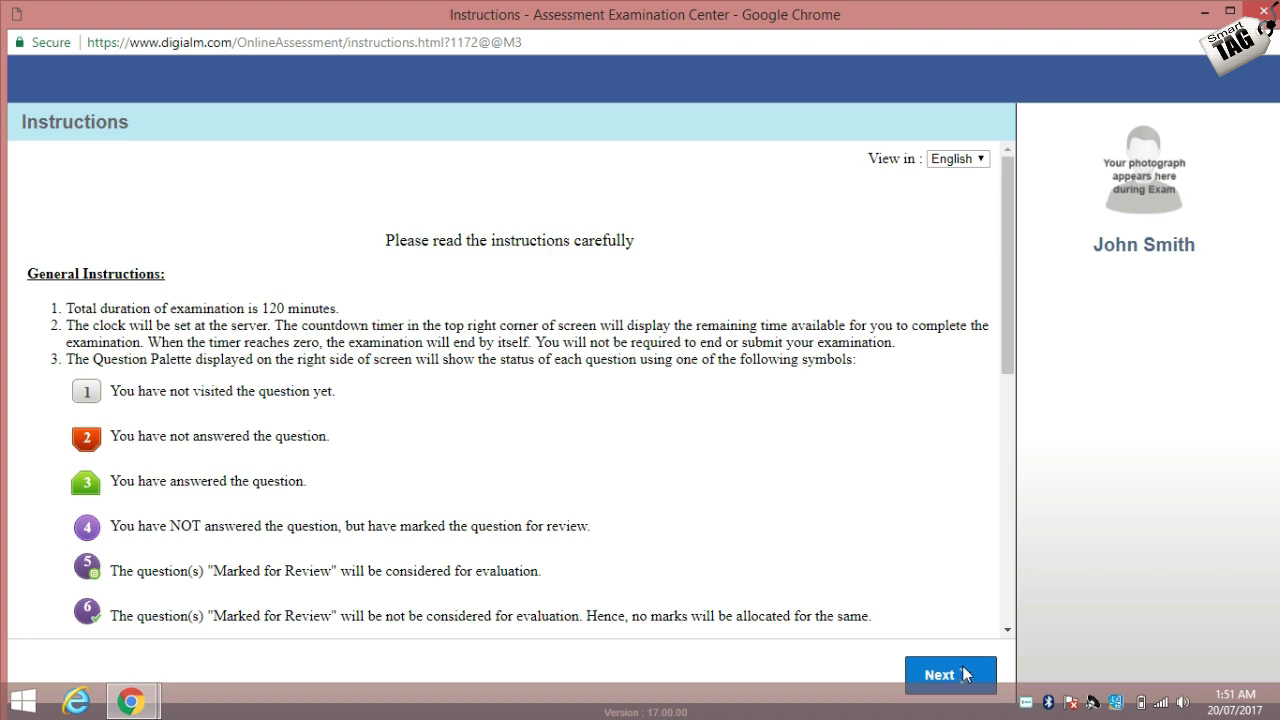
click(963, 675)
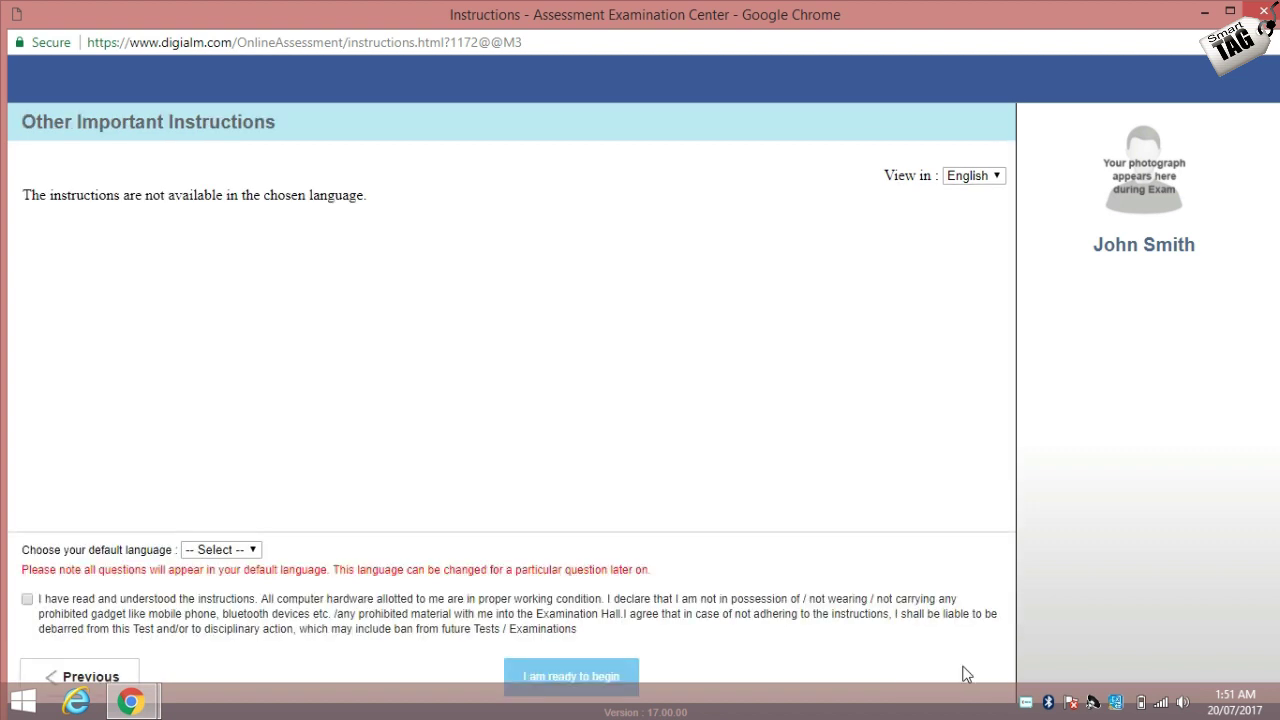
Set Hindi as the default language, accept the declaration, begin the exam, then close it.
click(232, 552)
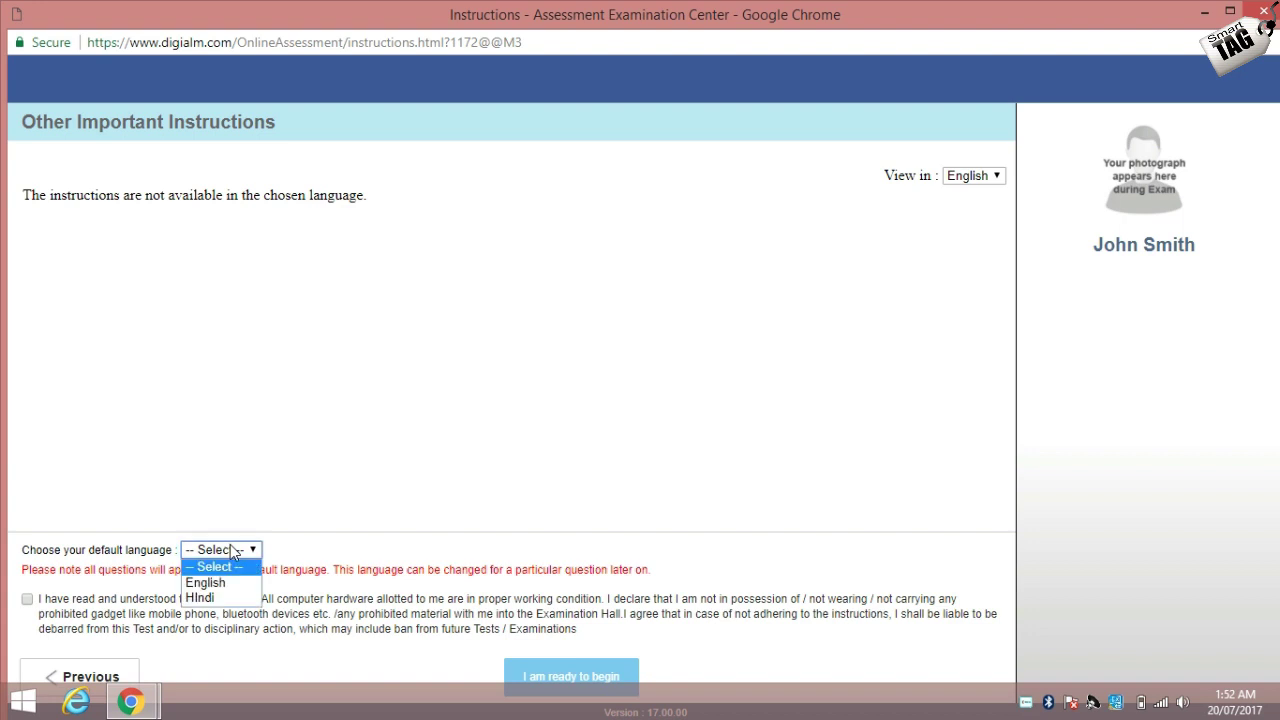
click(200, 598)
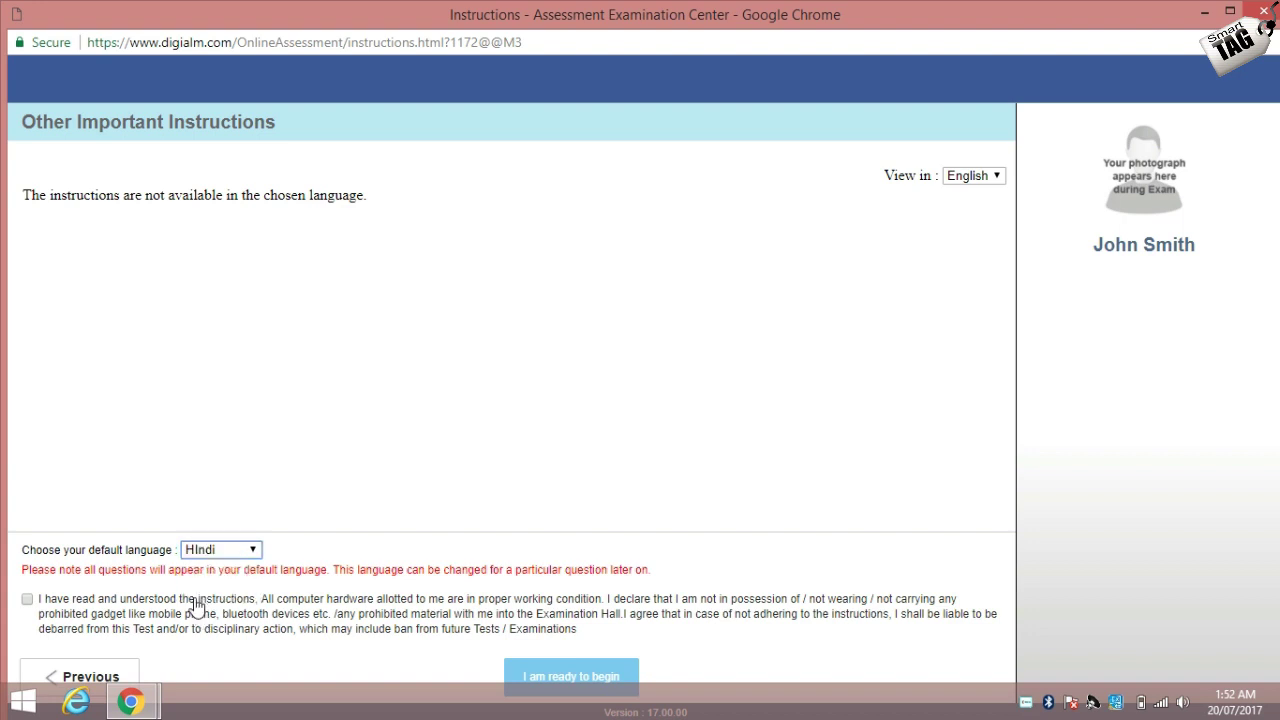
click(27, 600)
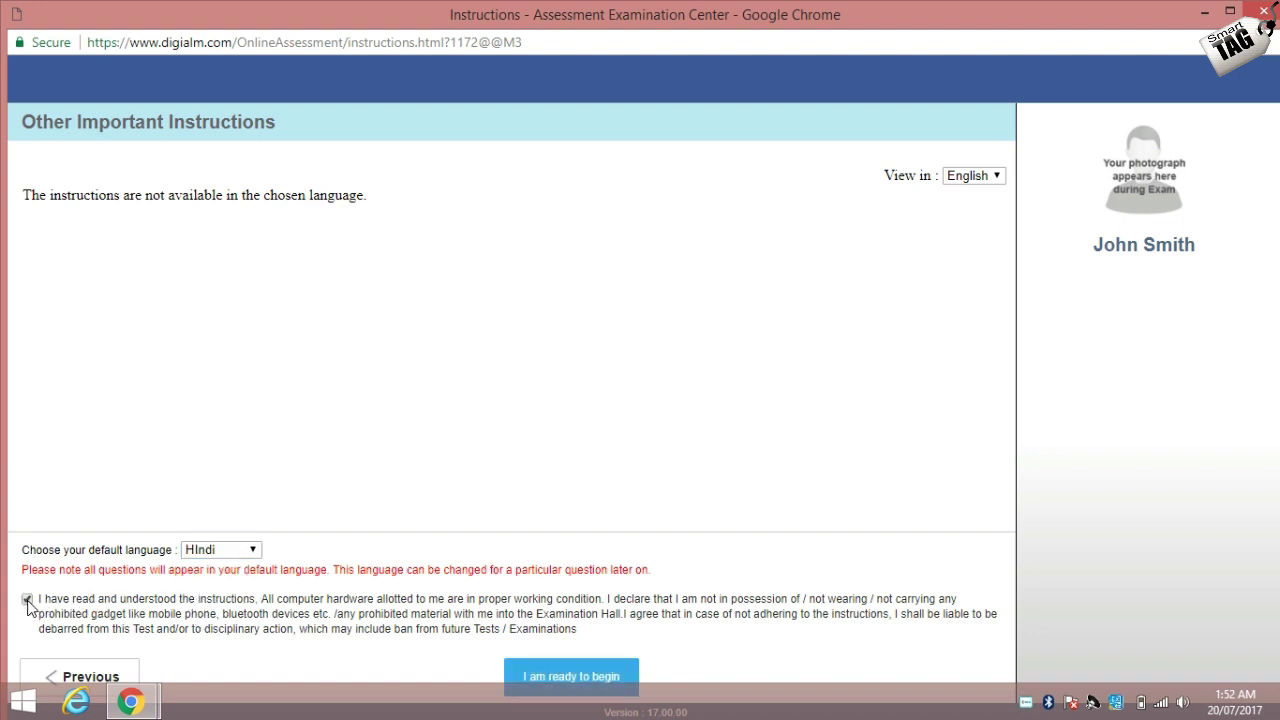
click(537, 678)
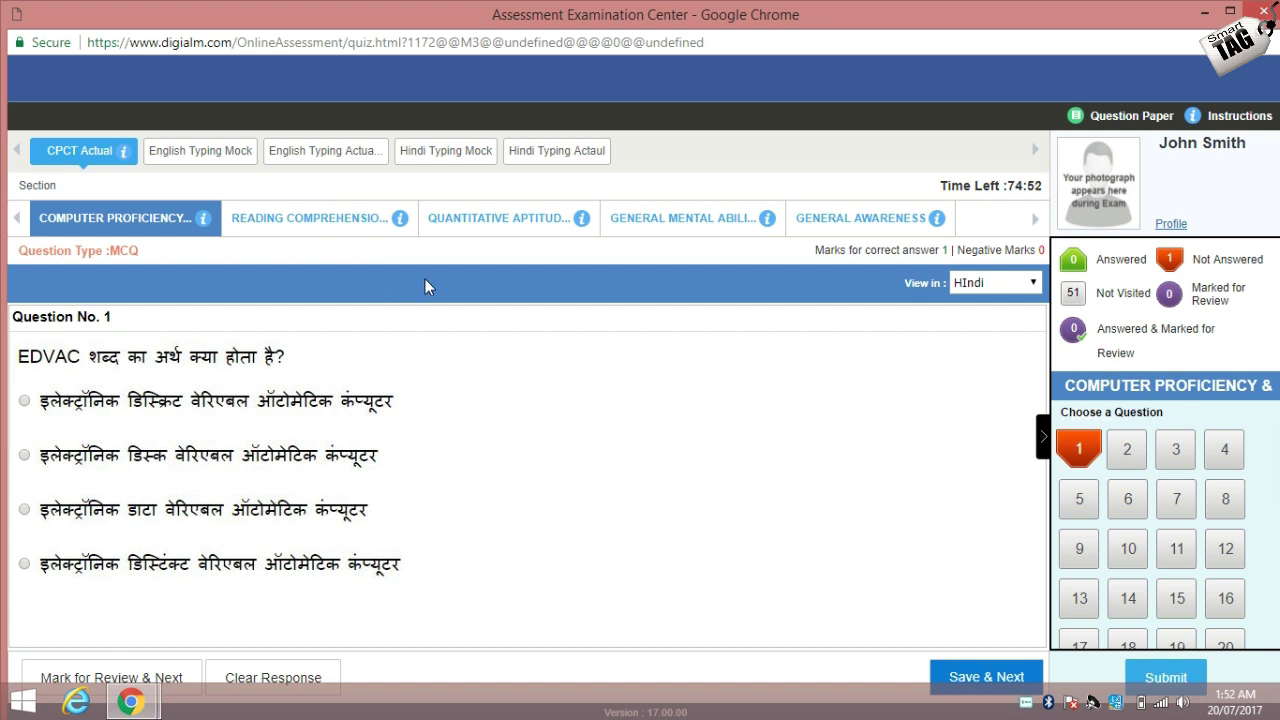
click(1265, 11)
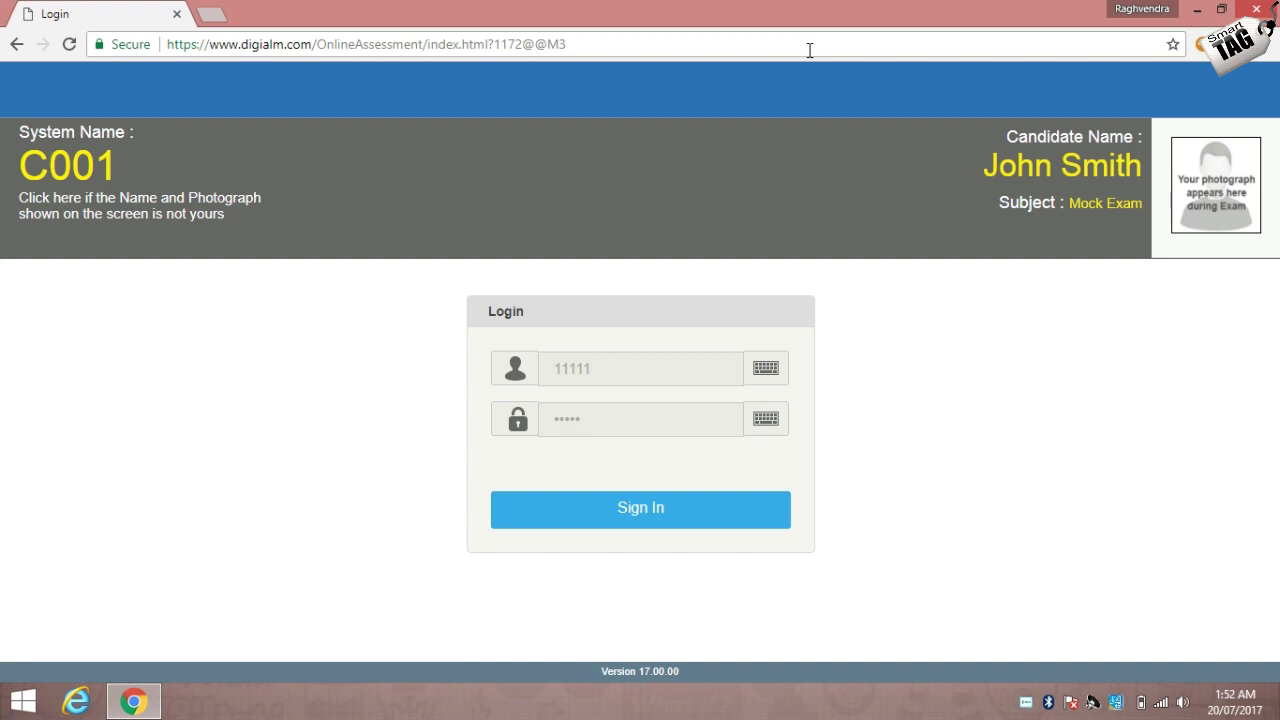
In a fresh tab, return to the CPCT Home page and launch the REGISTER NOW form.
click(211, 18)
text(m)
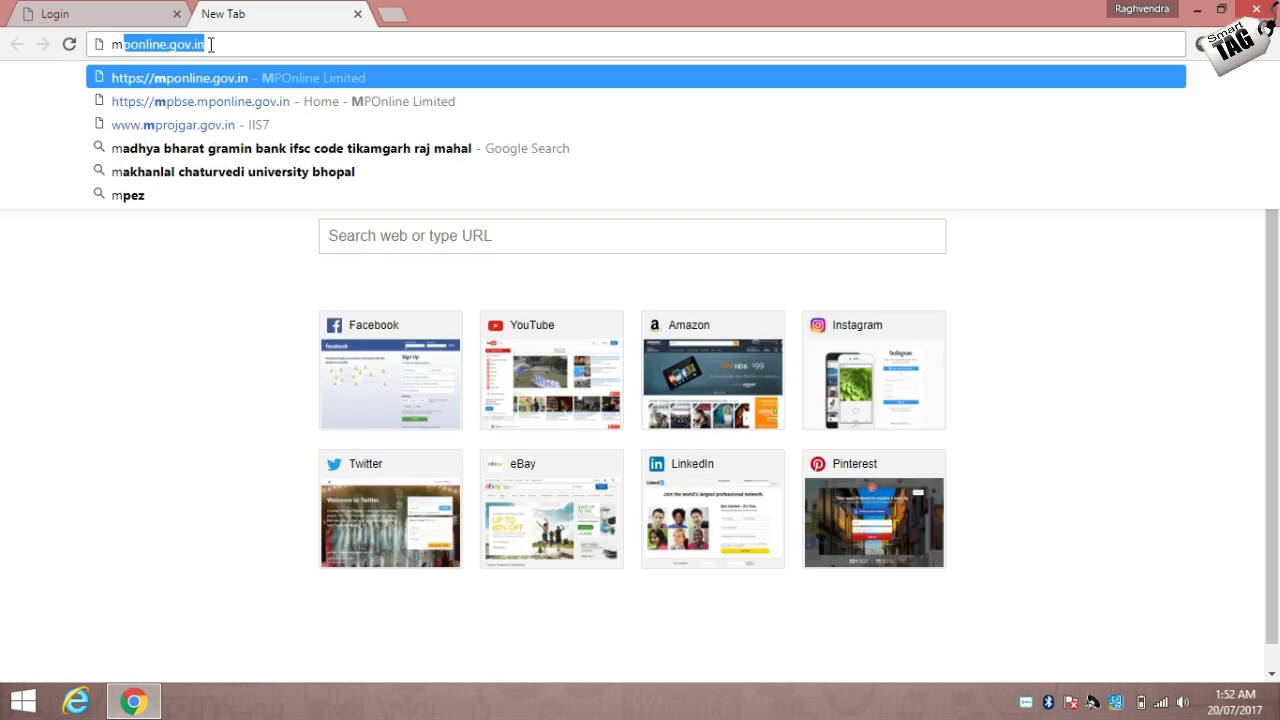
key(BackSpace)
key(BackSpace)
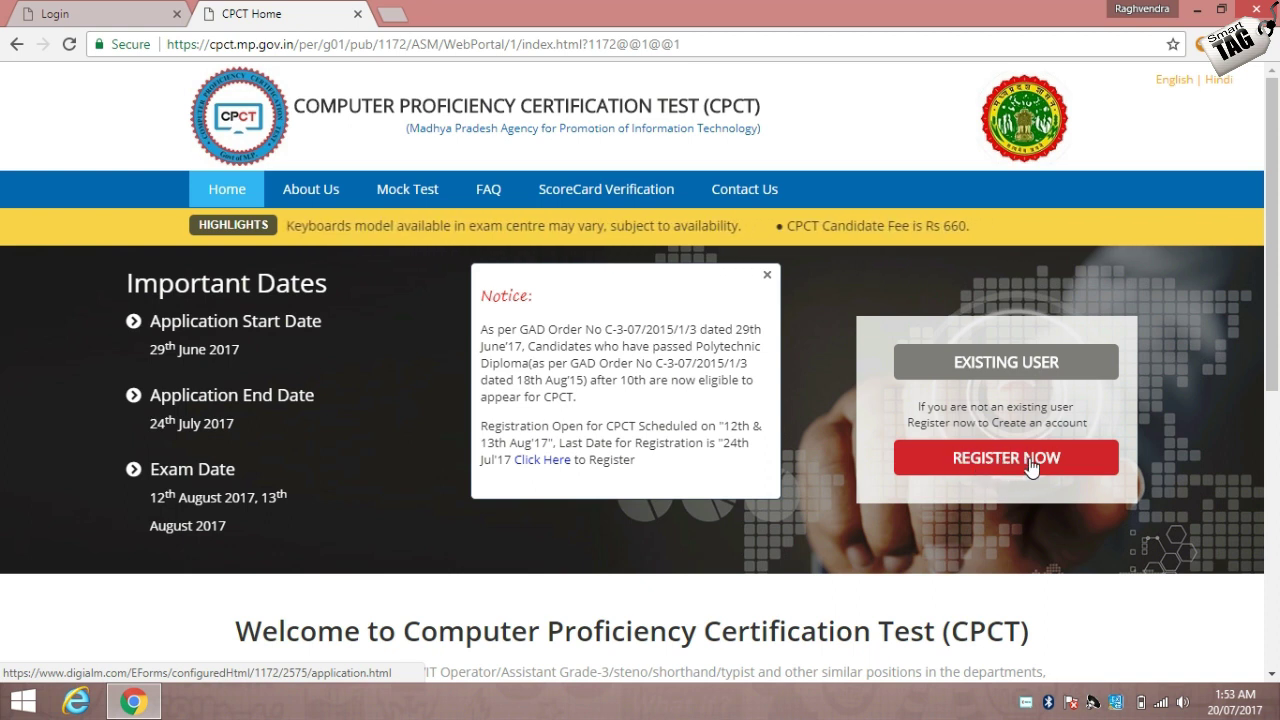
click(998, 468)
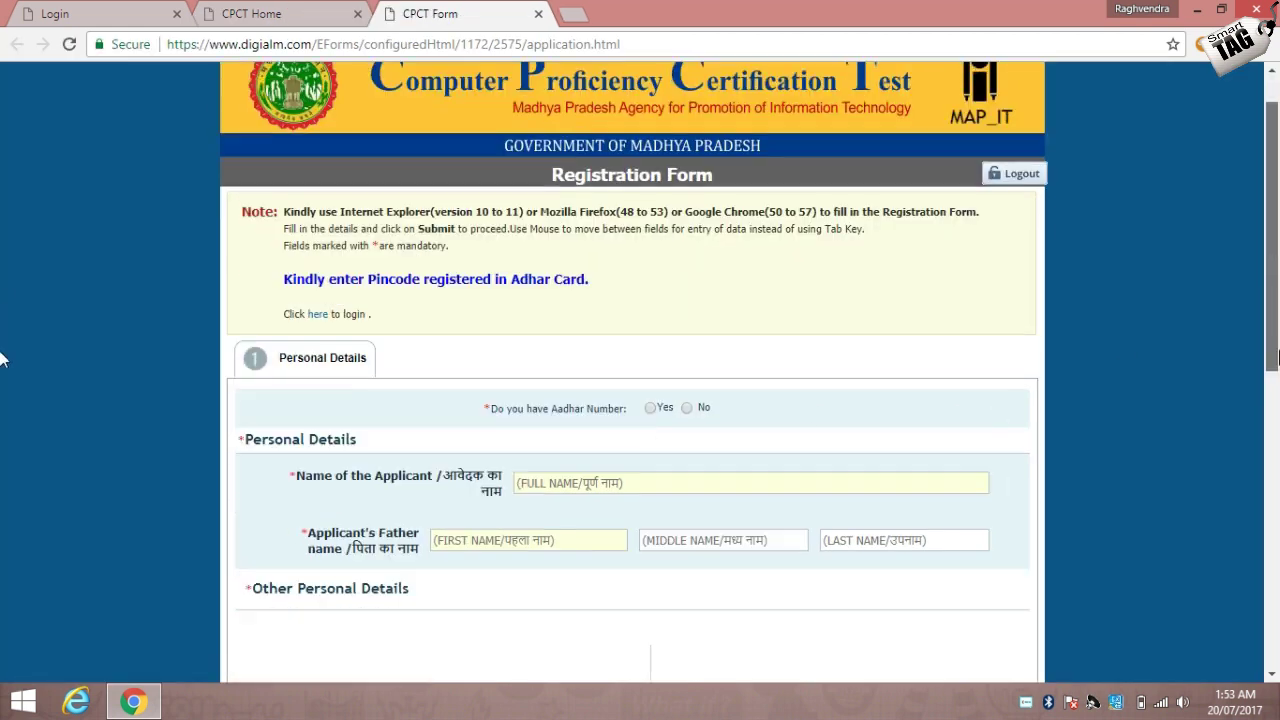
Answer No to having an Aadhaar number and enter the PAN card number.
scroll(6, 380, down, 3)
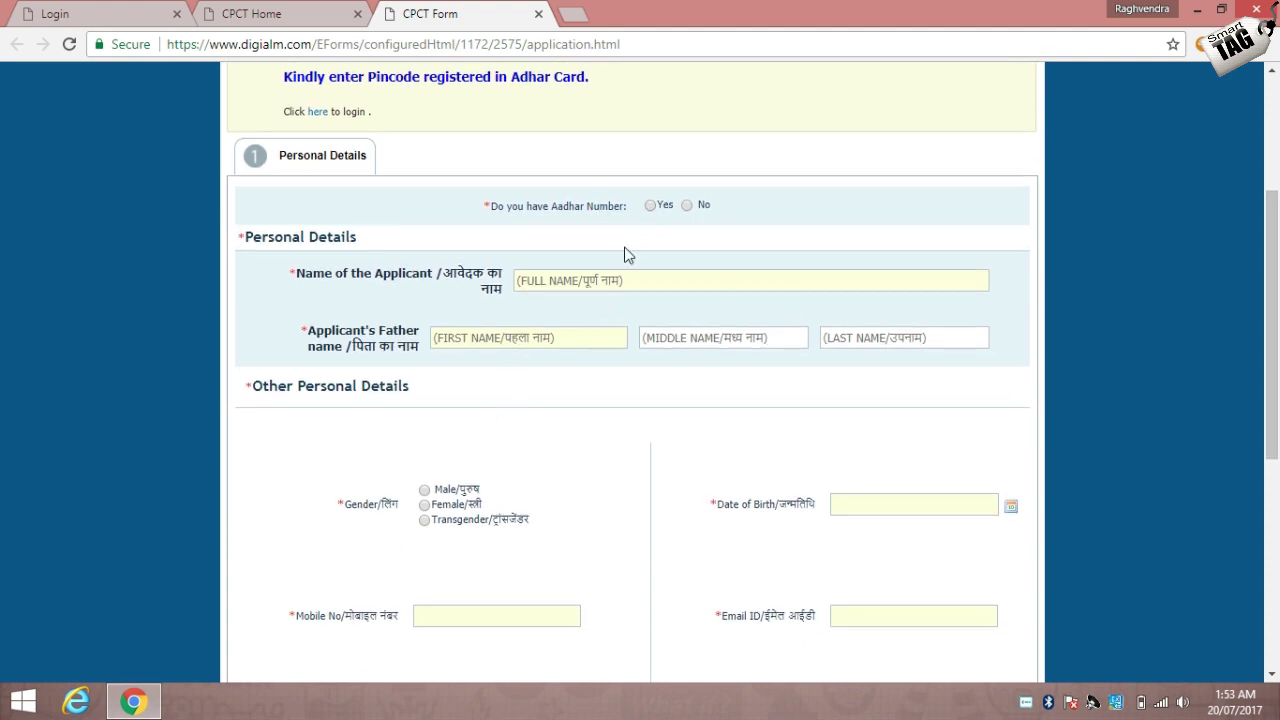
click(688, 206)
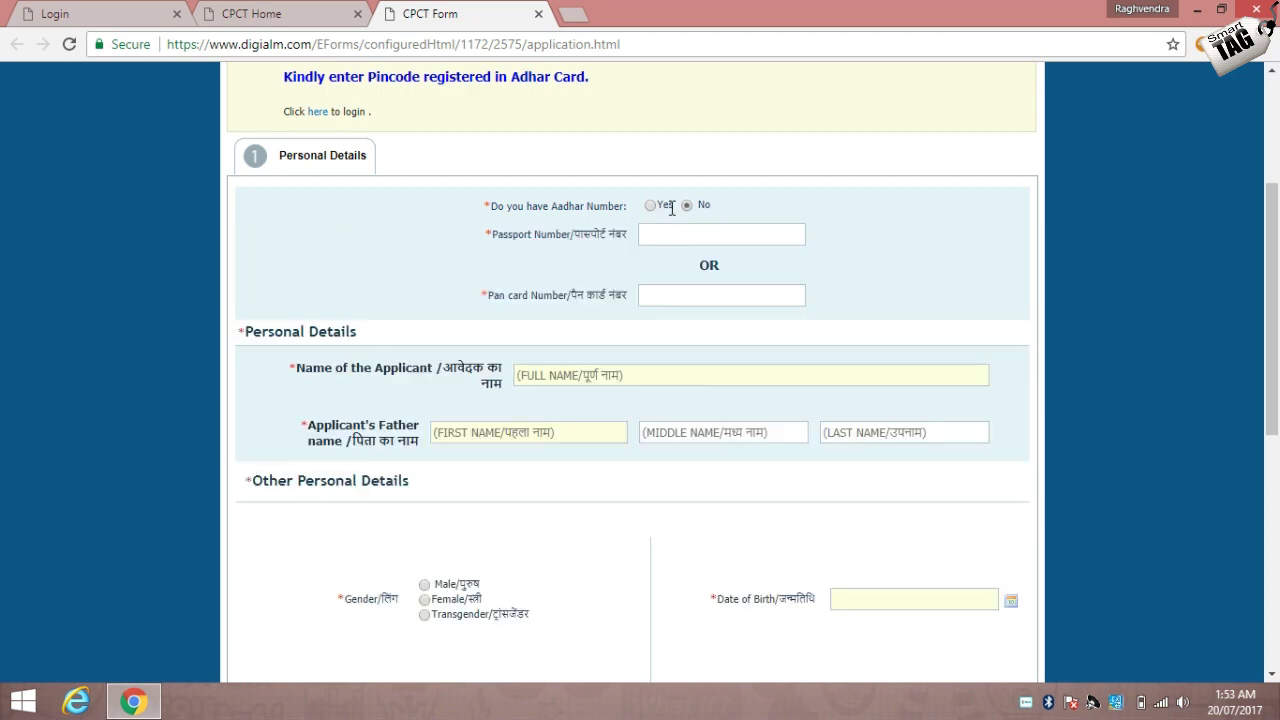
click(650, 206)
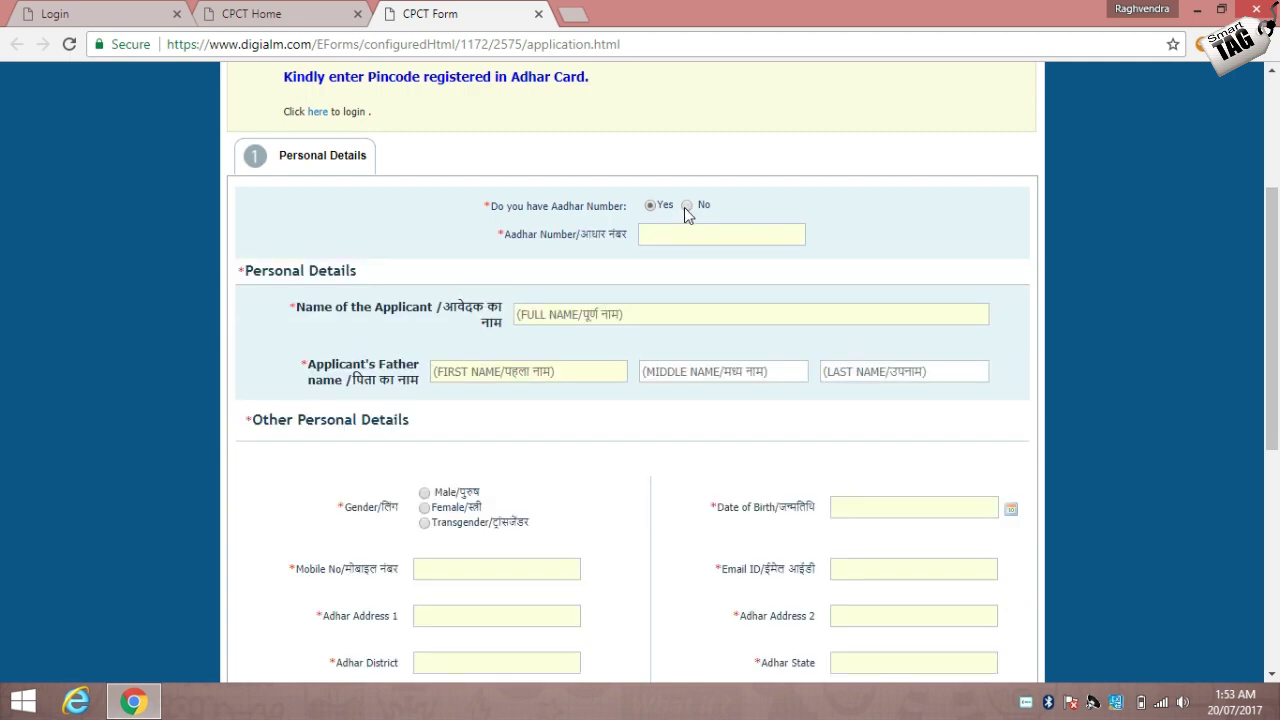
click(686, 206)
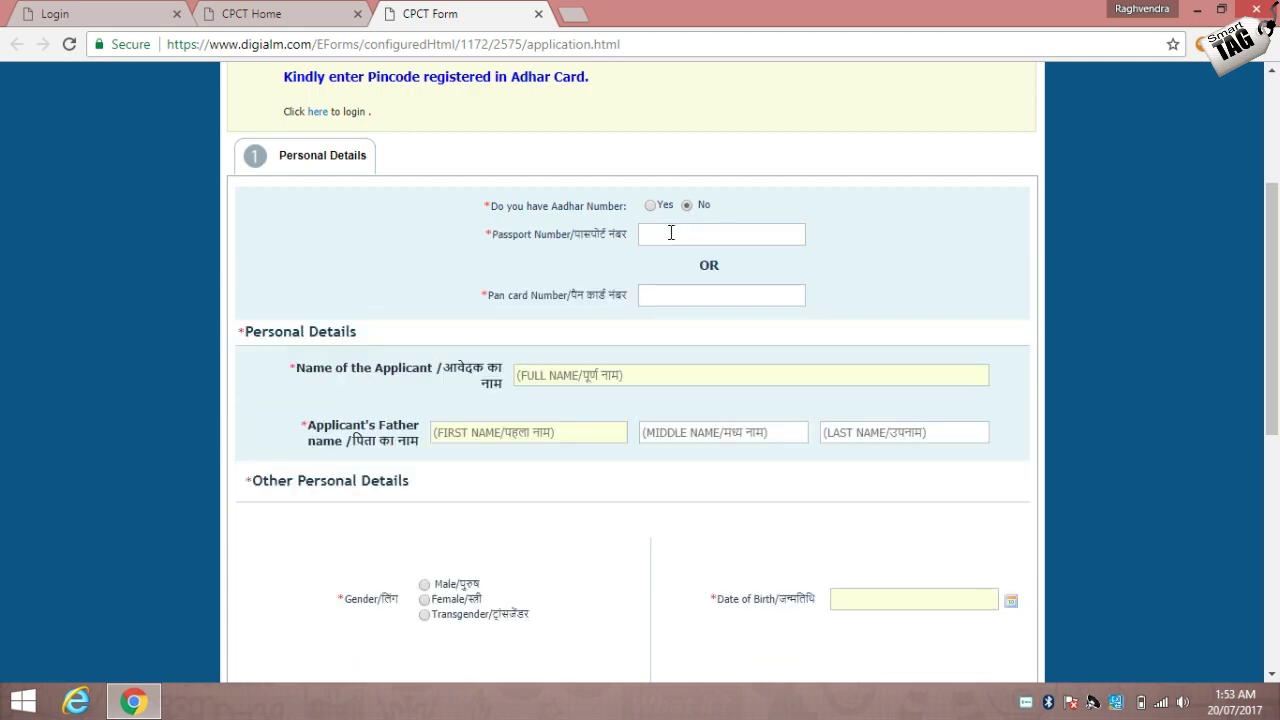
click(656, 288)
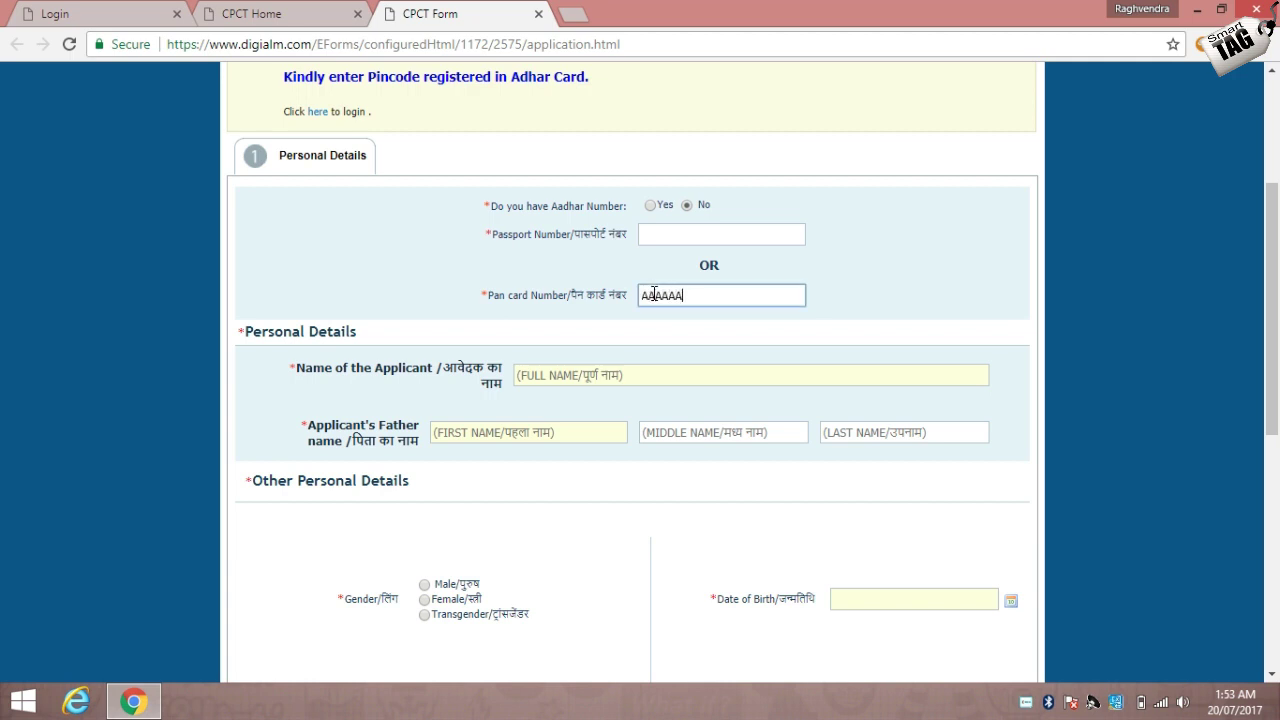
click(640, 337)
Fill in the applicant's full name and the father's first name and surname.
click(613, 378)
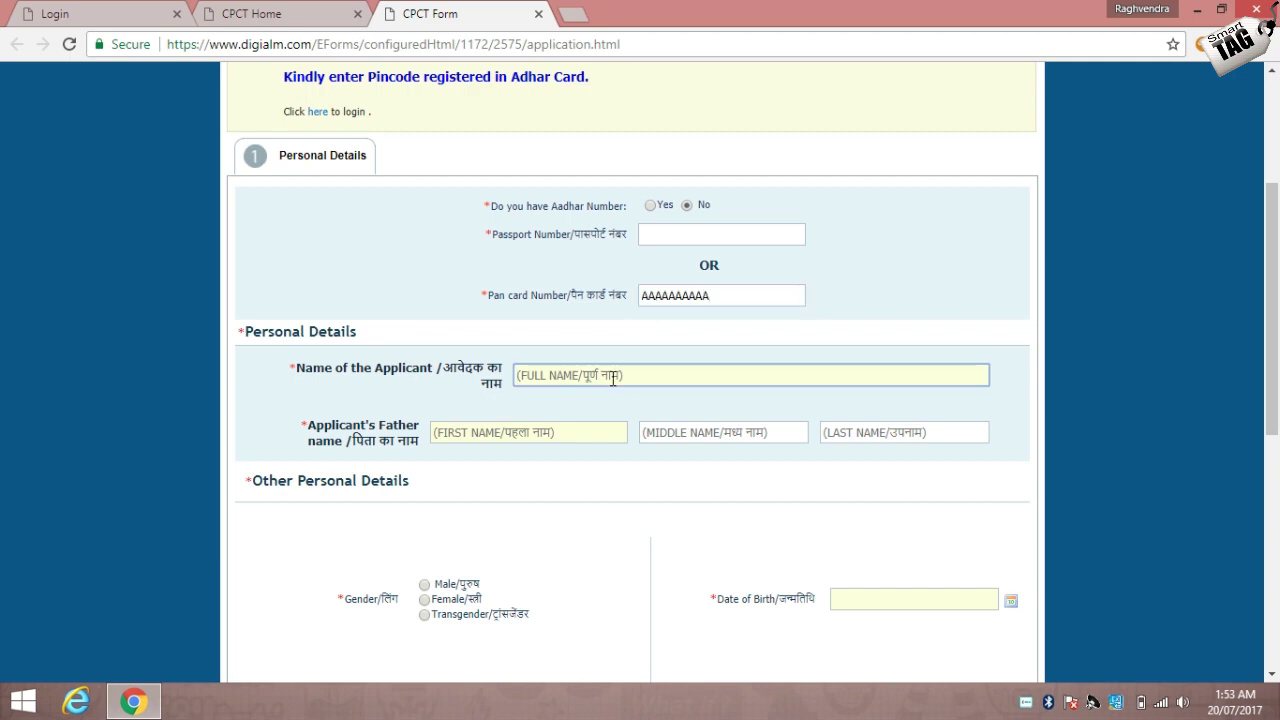
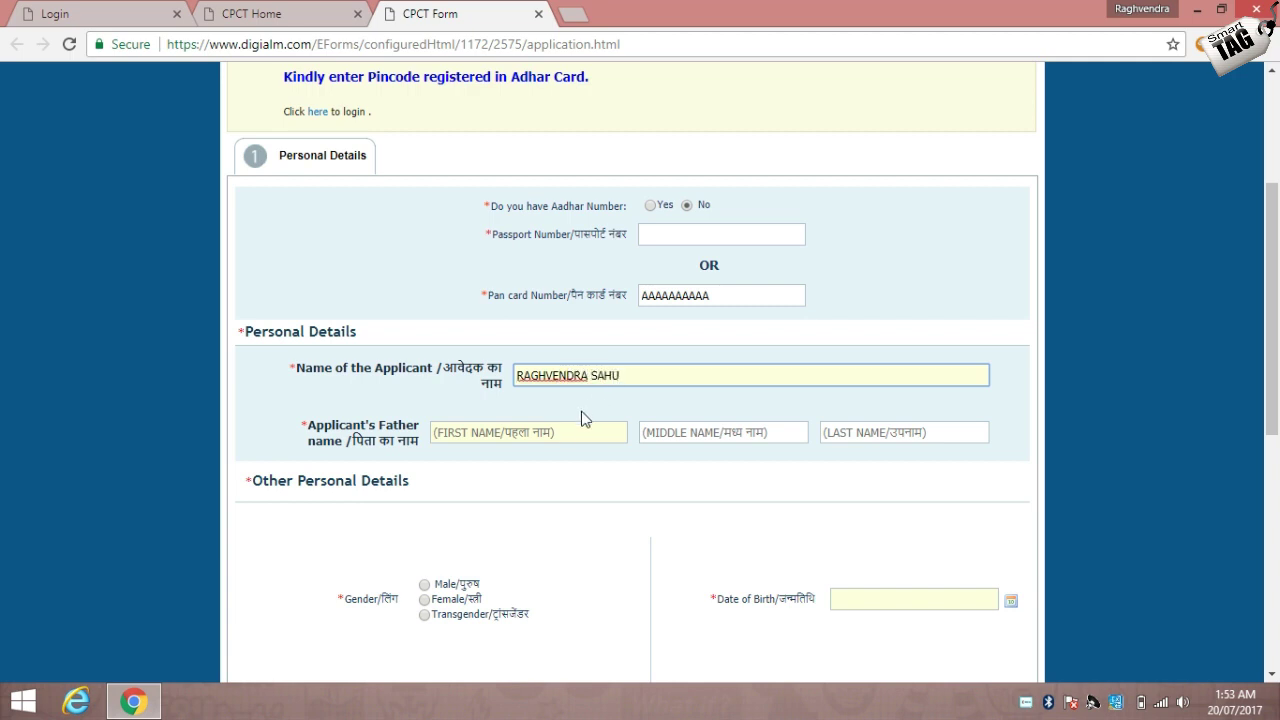
click(571, 433)
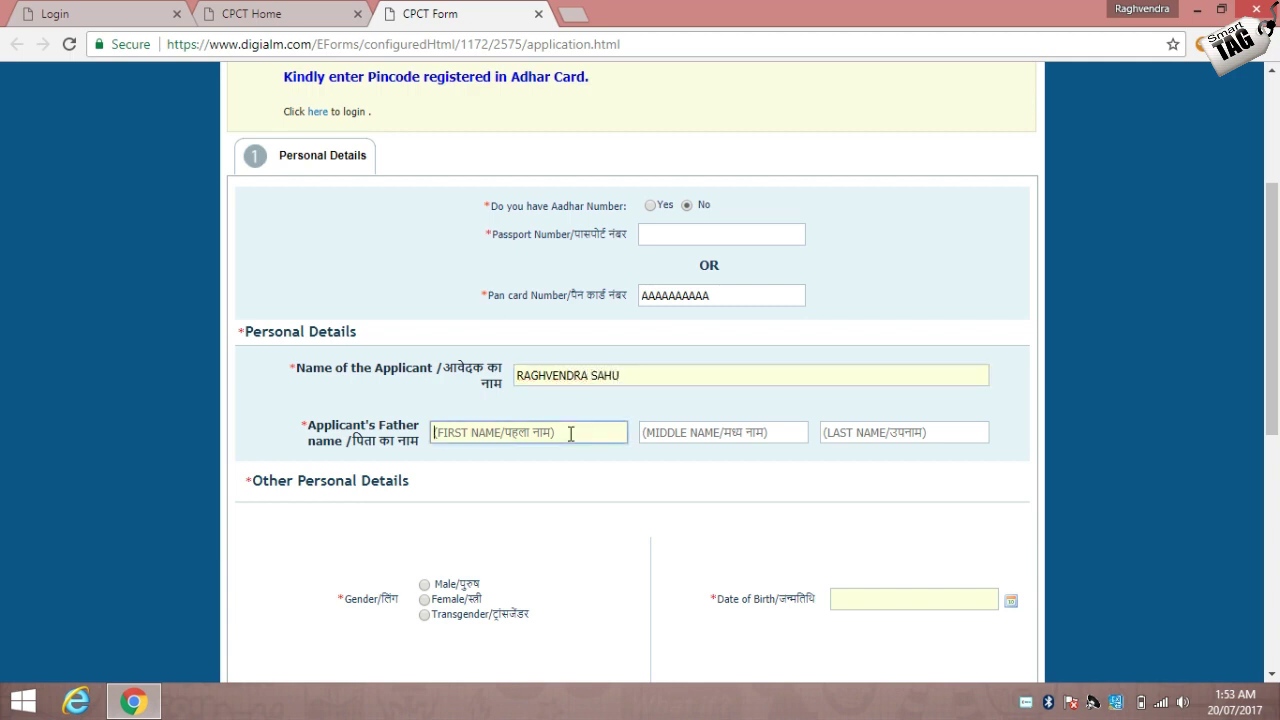
text(ABC)
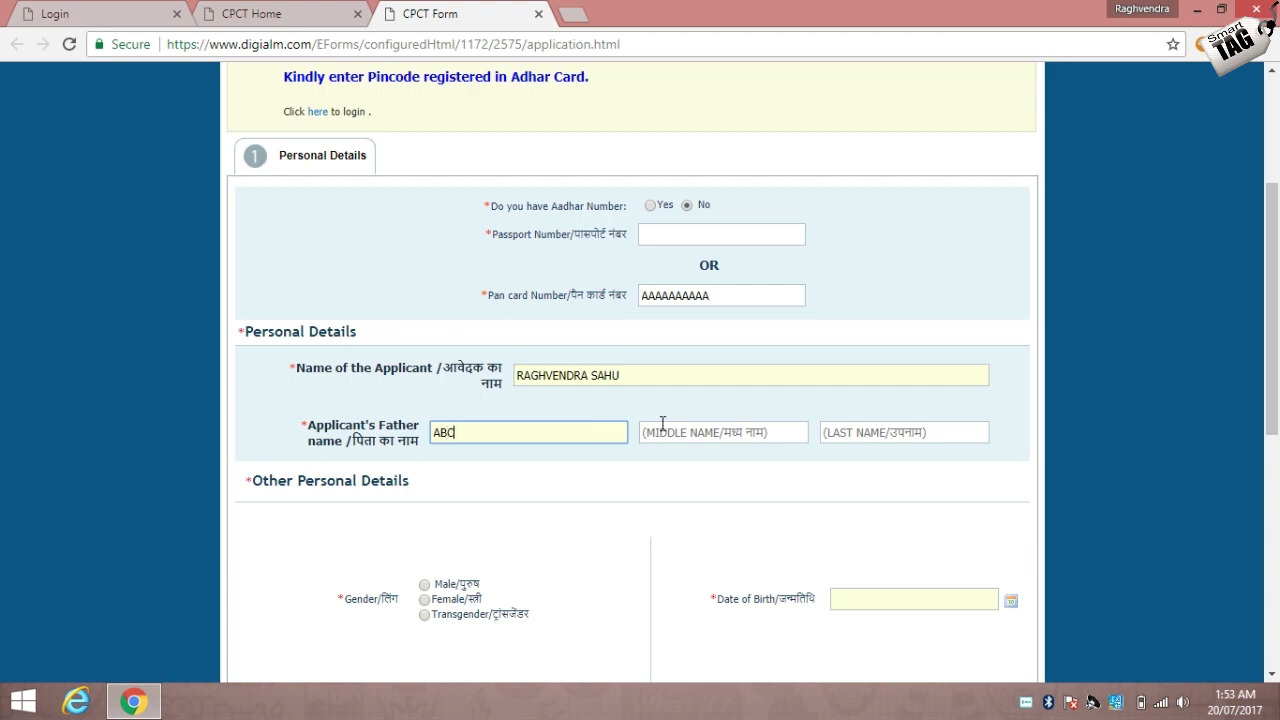
click(852, 433)
text(SAHU)
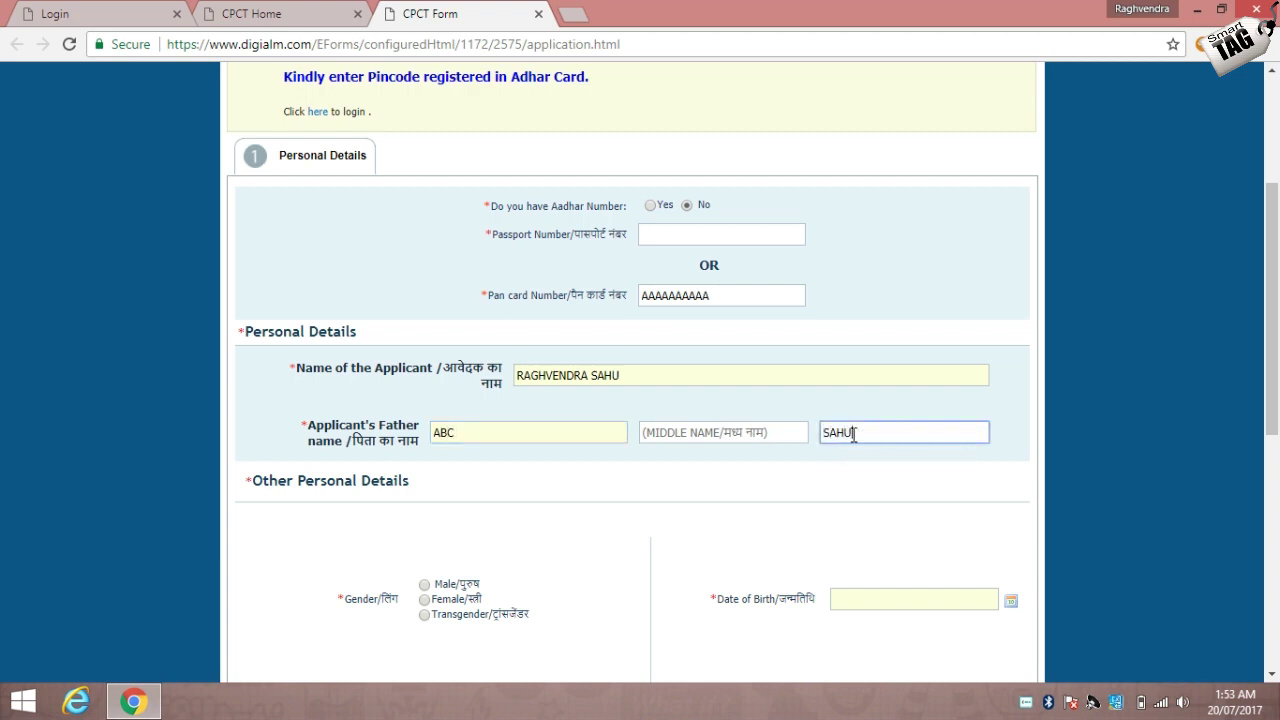
click(424, 586)
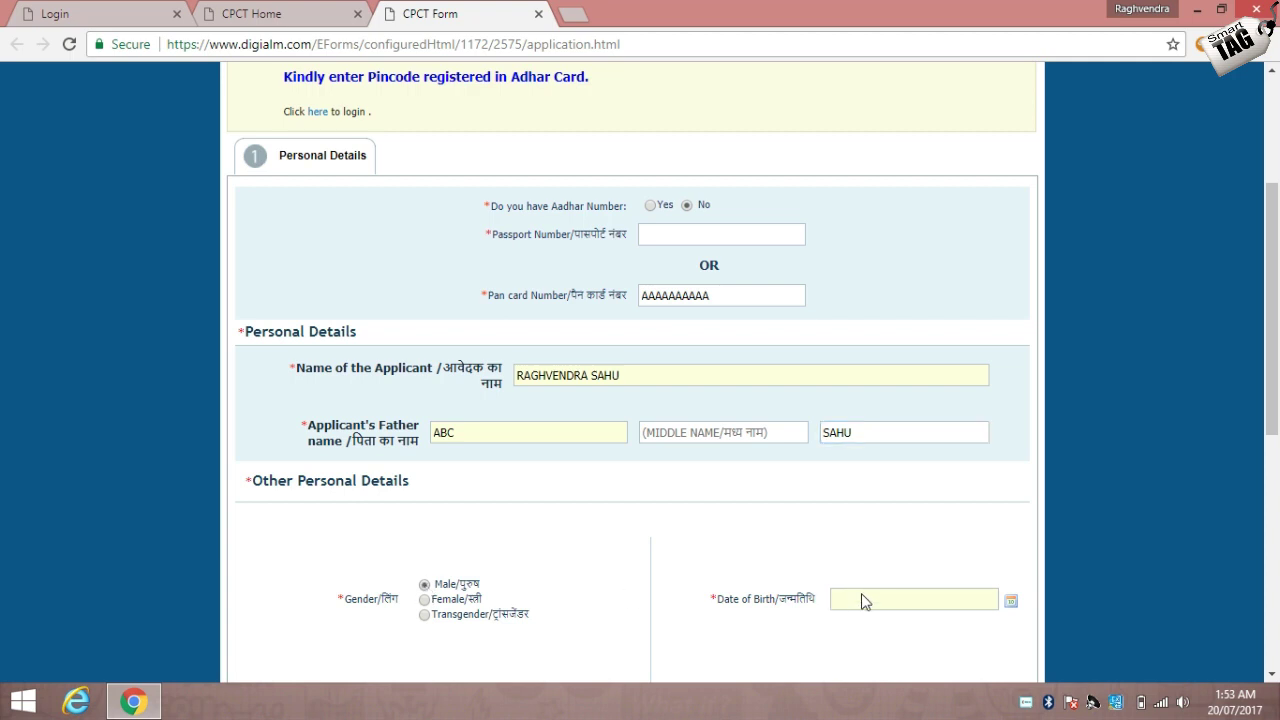
click(1012, 601)
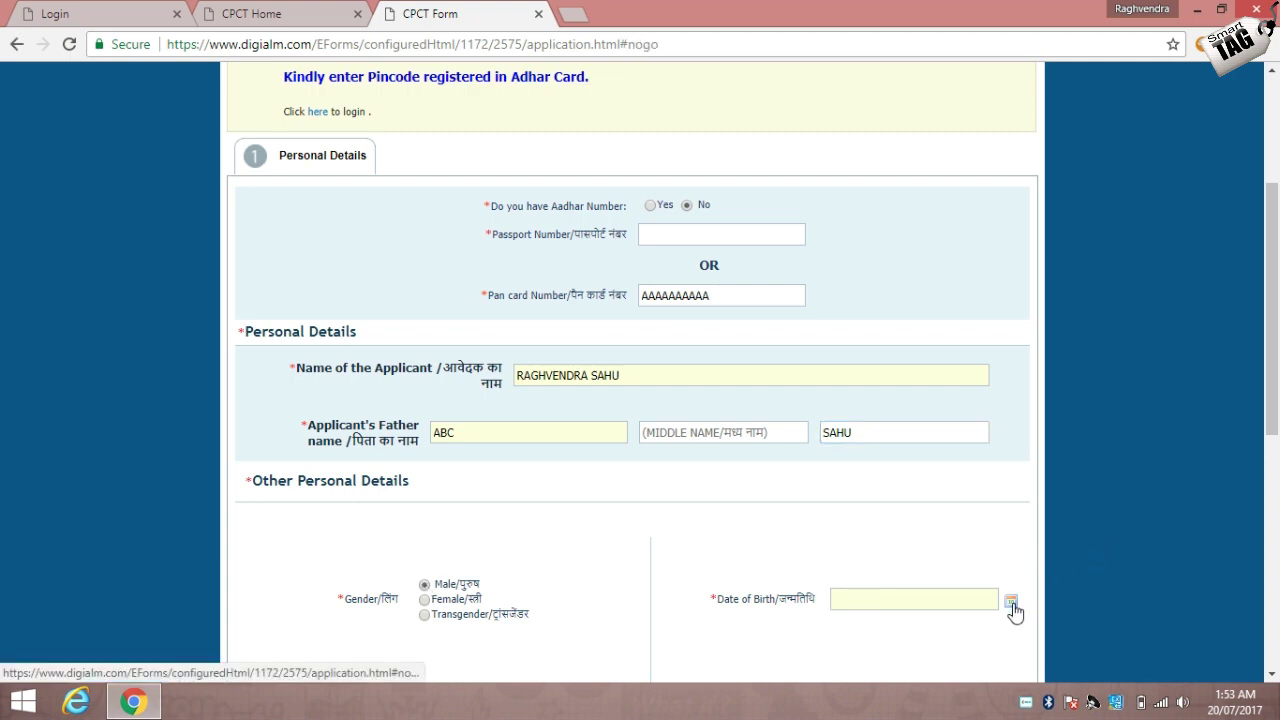
click(970, 479)
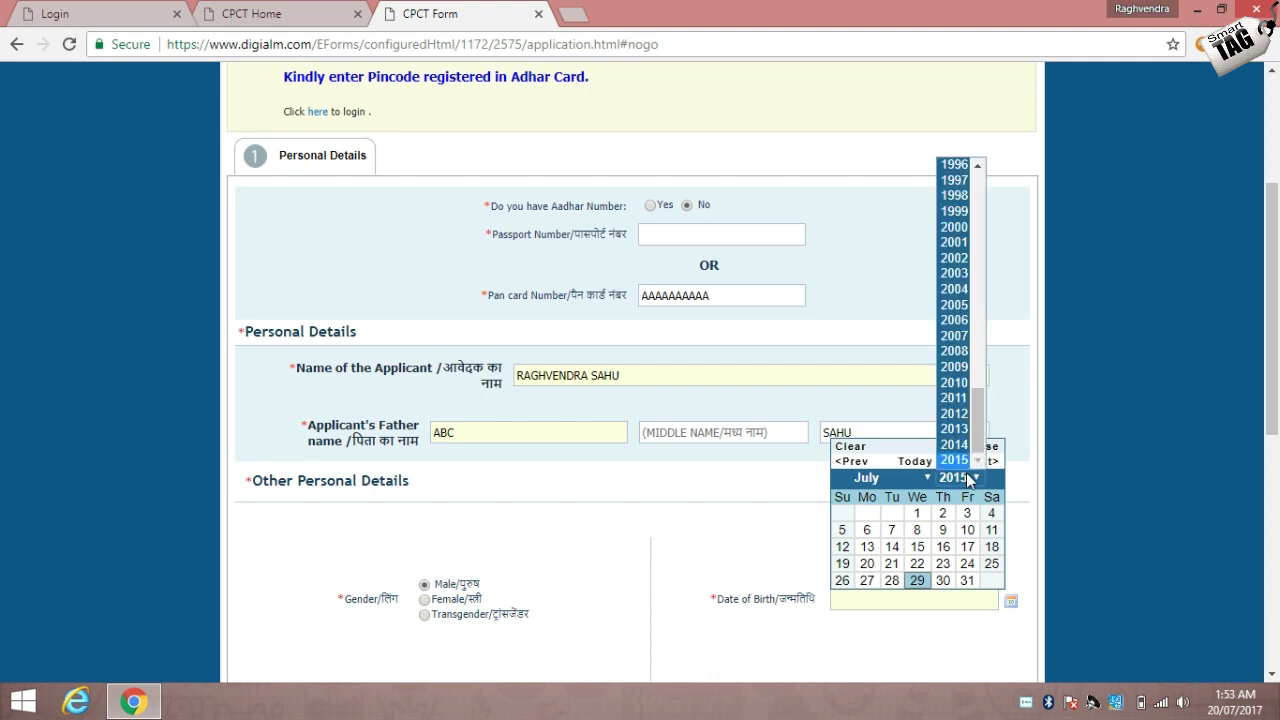
key(Home)
text(1997)
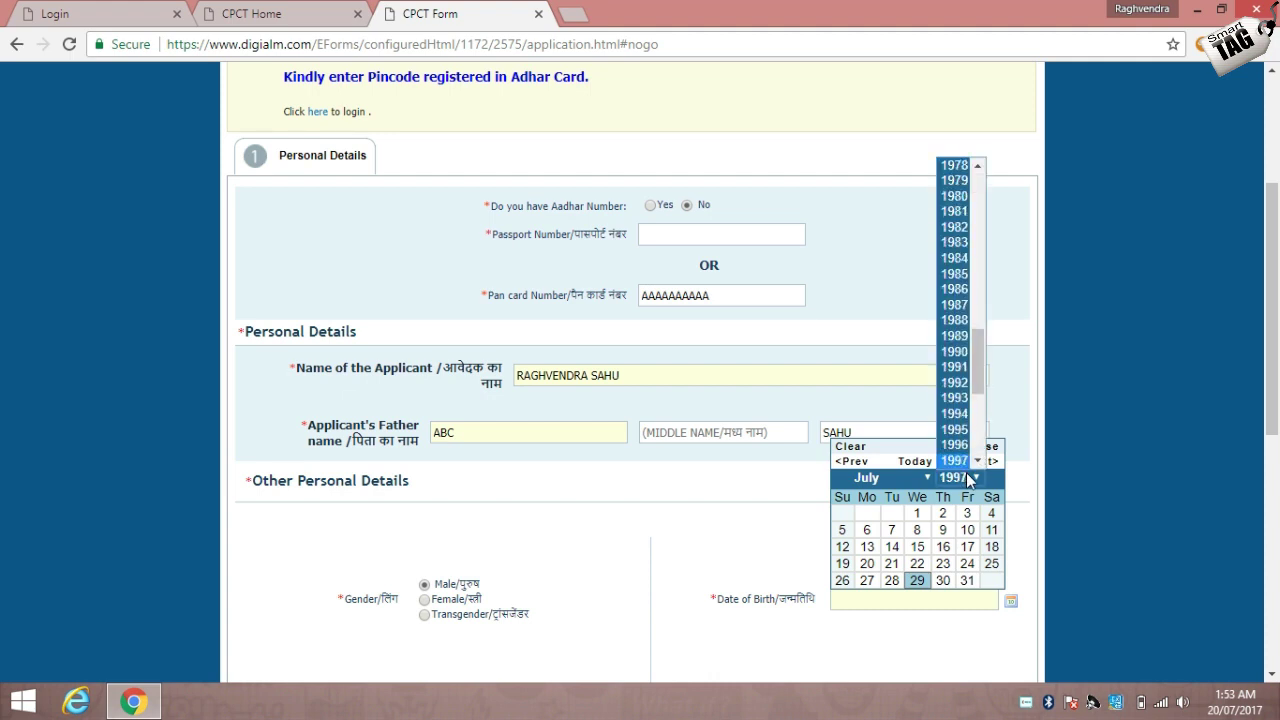
click(962, 462)
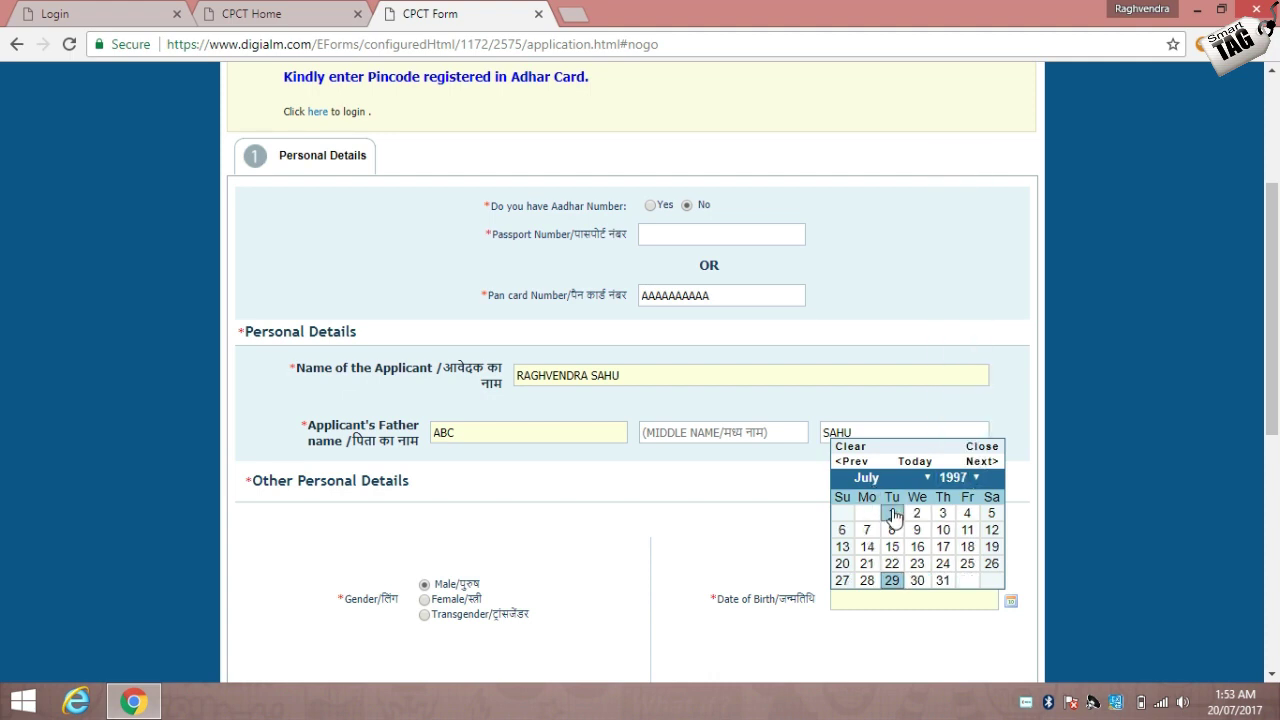
click(893, 516)
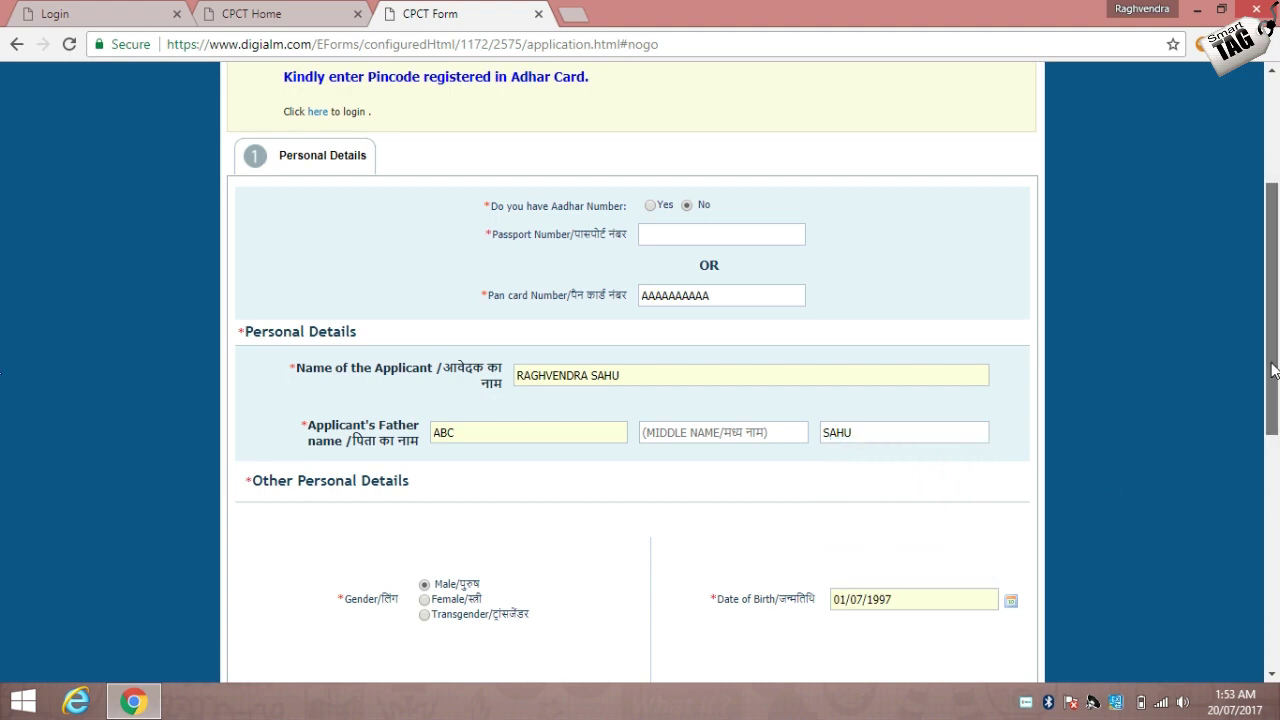
drag(1274, 371, 1276, 470)
Paste in the mobile number and fill the e-mail address from the browser suggestion.
click(522, 473)
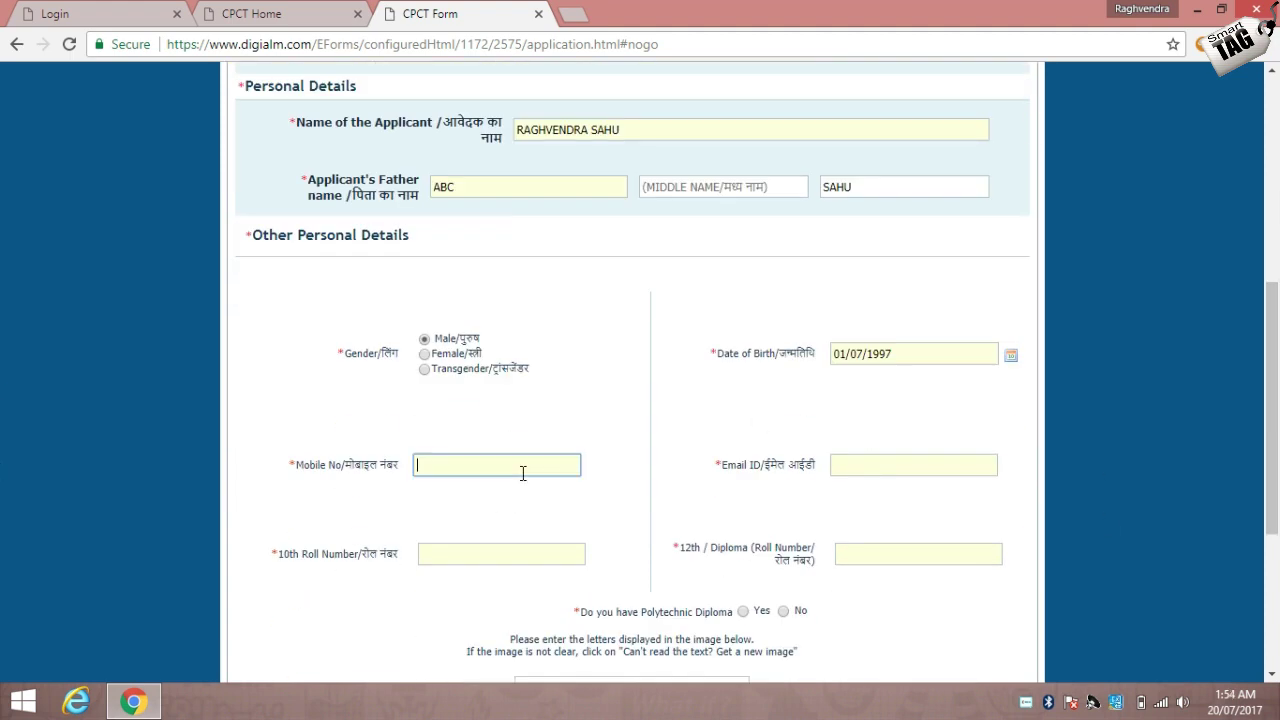
key(ctrl+v)
click(842, 460)
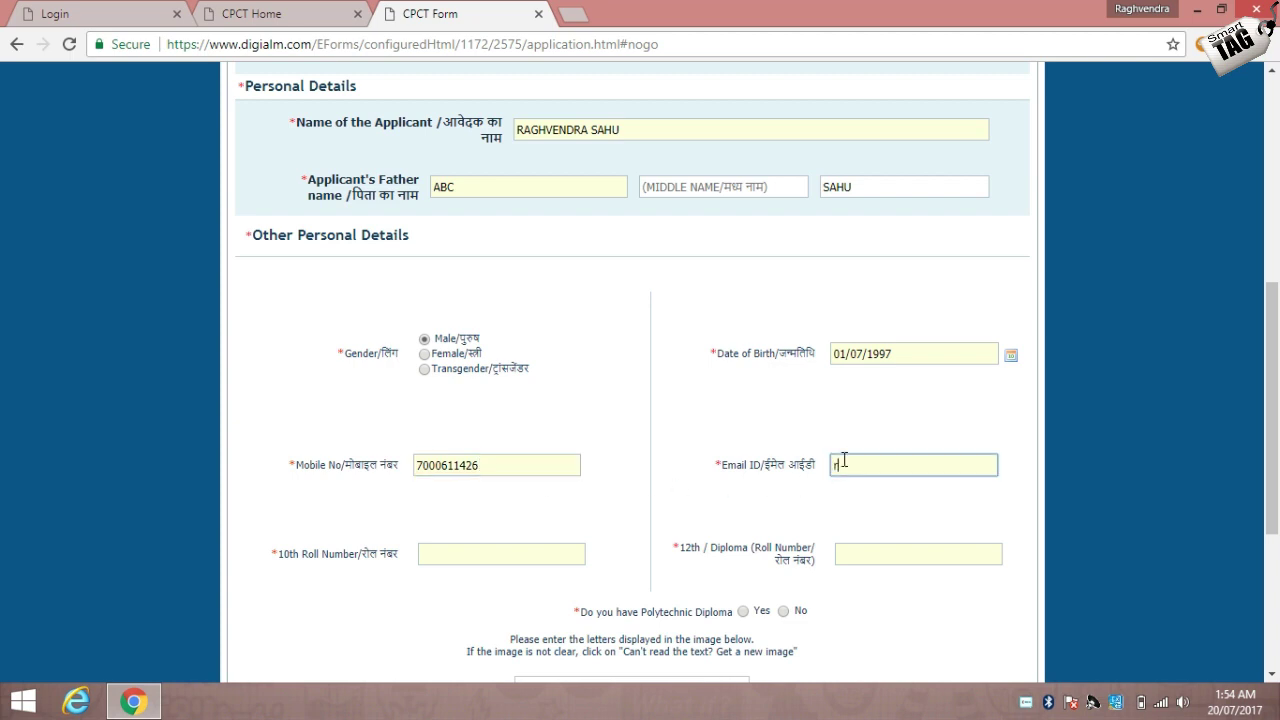
text(ran)
click(880, 490)
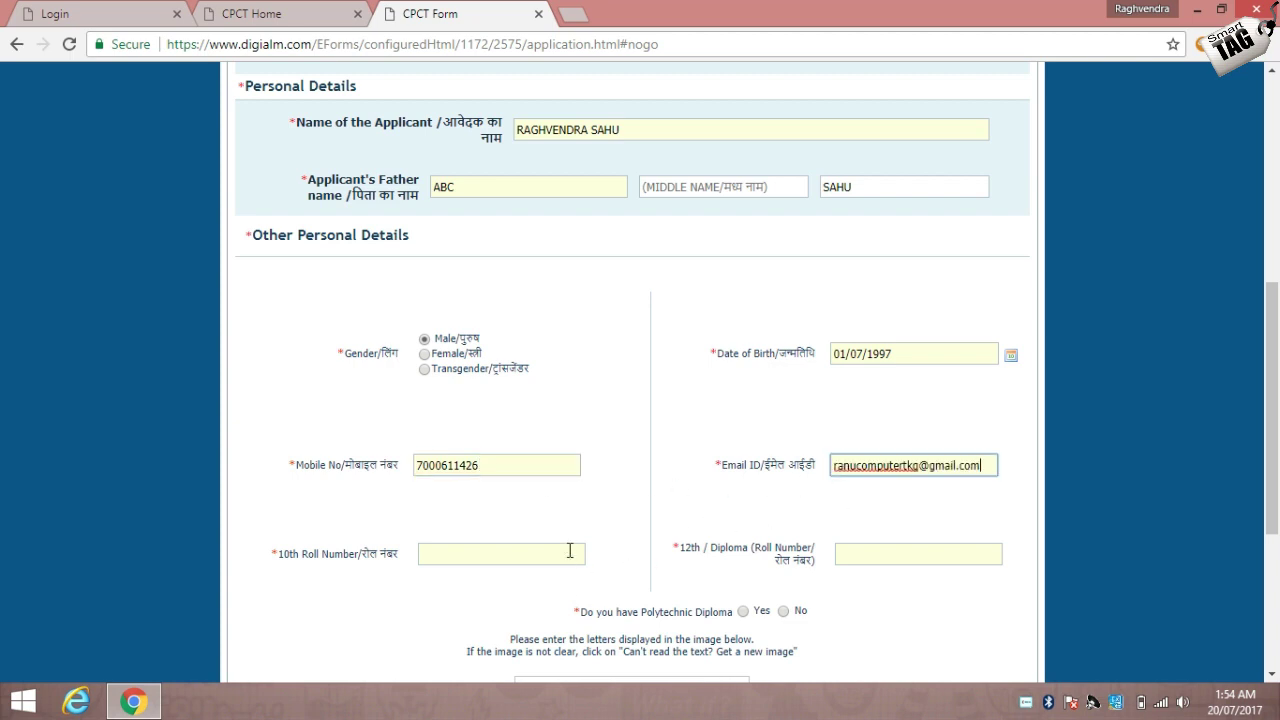
Enter the 10th roll number and the 12th/Diploma roll number.
click(570, 551)
text(123456789)
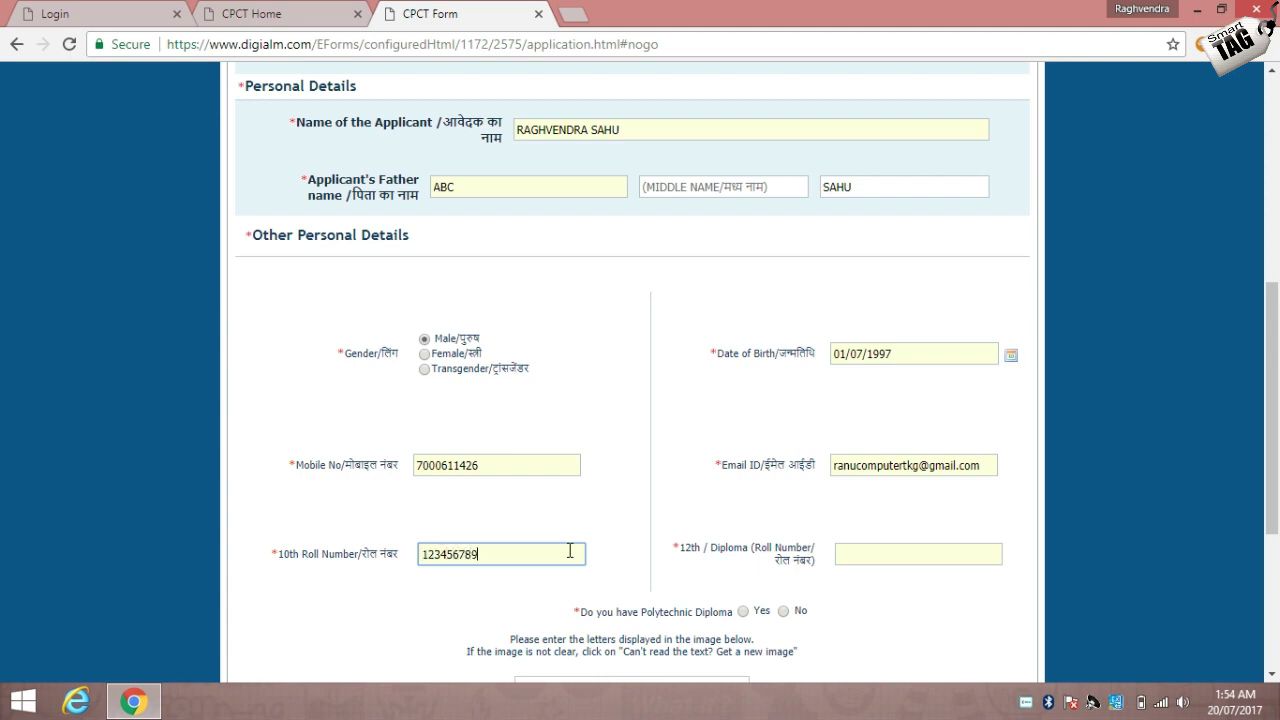
click(852, 550)
text(321654987)
Answer No to Polytechnic Diploma and type the captcha text shown.
click(784, 612)
drag(1273, 335, 1272, 458)
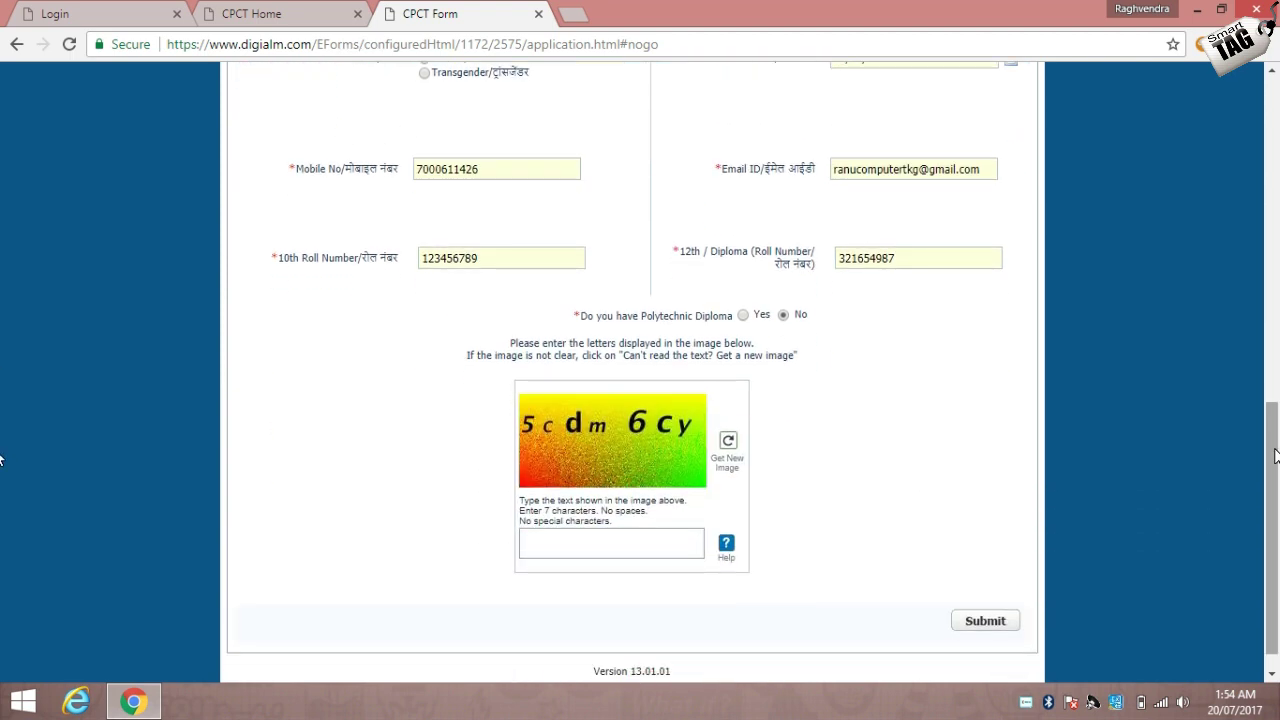
click(652, 544)
text(5cdm)
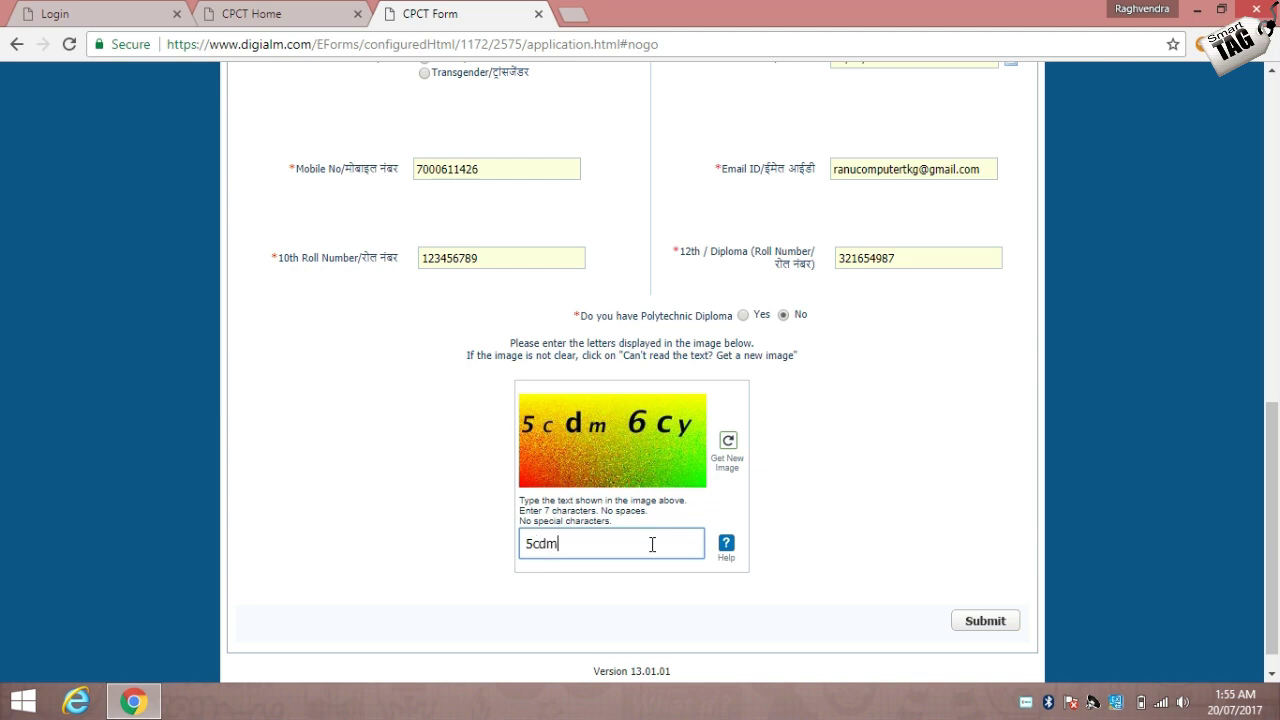
text(6cy)
Submit the CPCT registration form and confirm with OK.
click(969, 621)
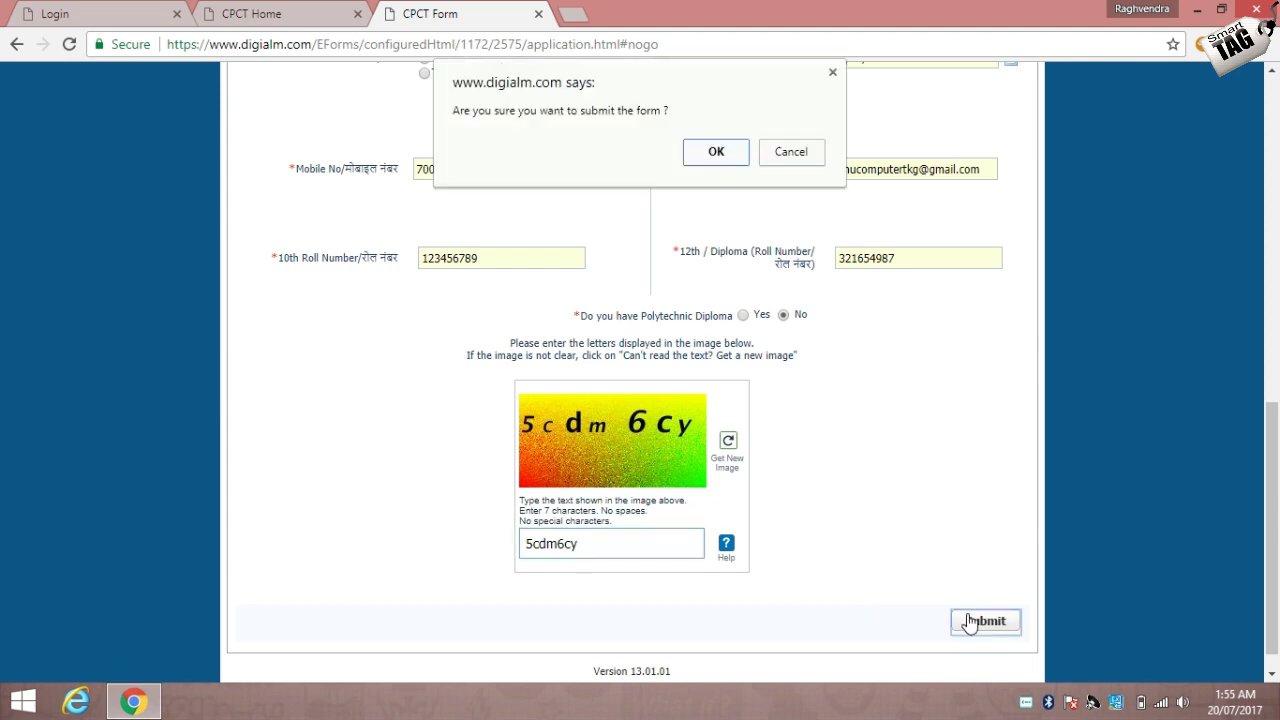
click(705, 153)
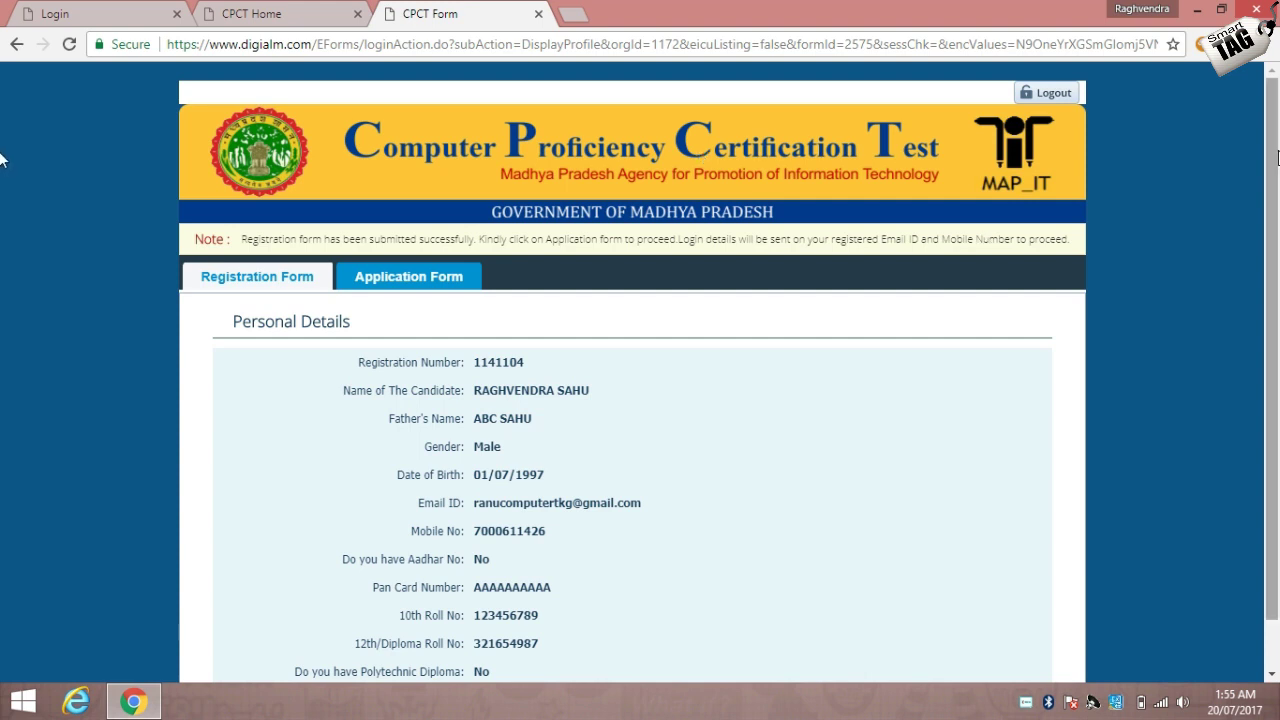
Switch to the Application Form section showing no previous applications.
scroll(1130, 250, down, 1)
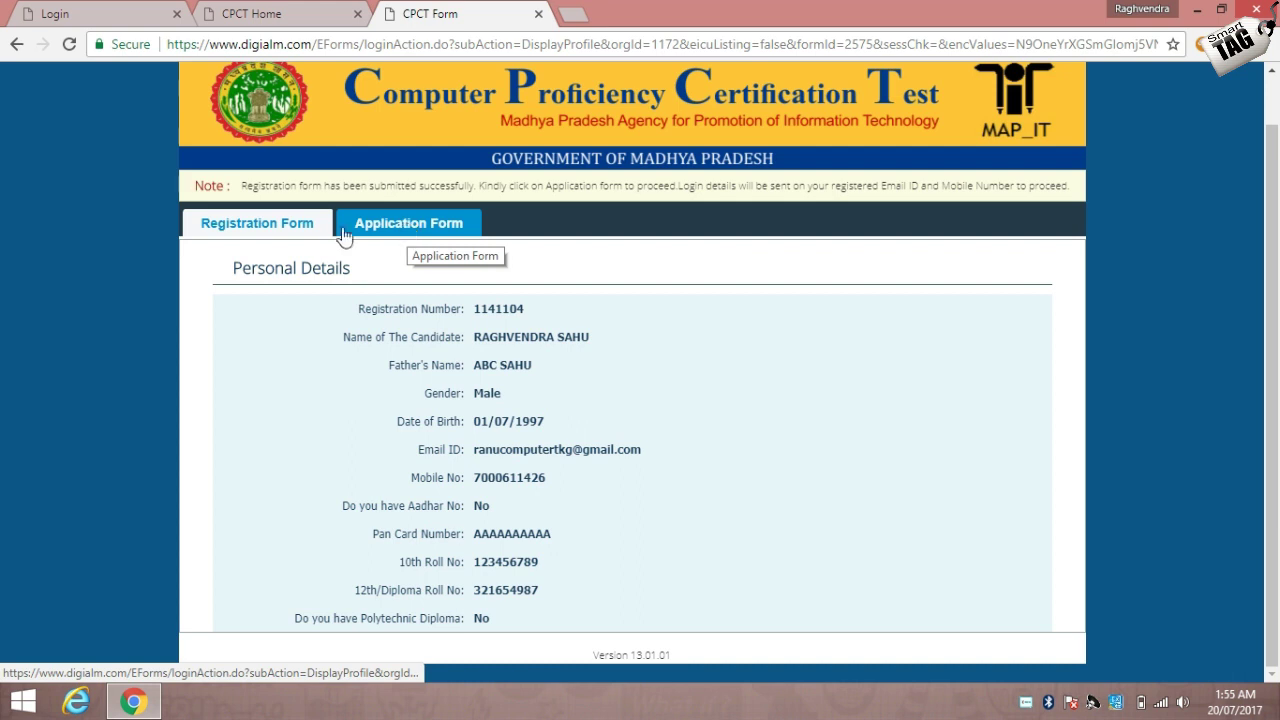
click(383, 232)
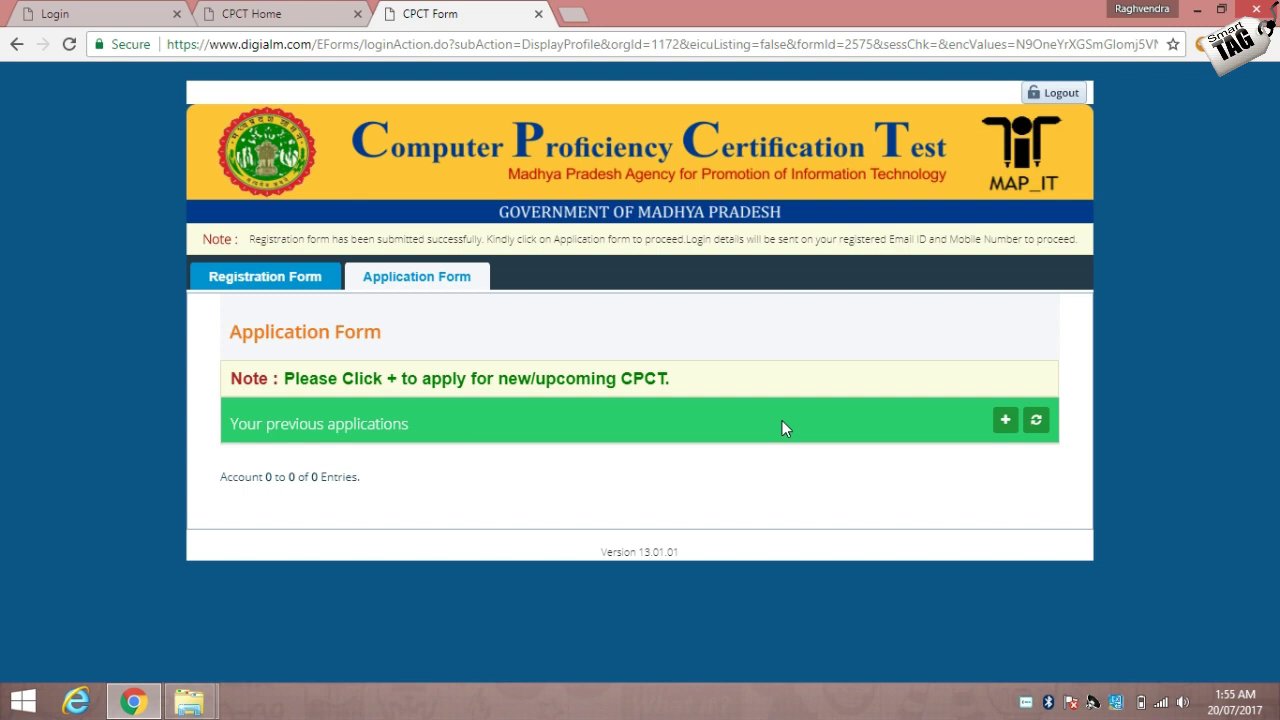
Start a new application and review its pre-filled Personal Details step.
click(1005, 420)
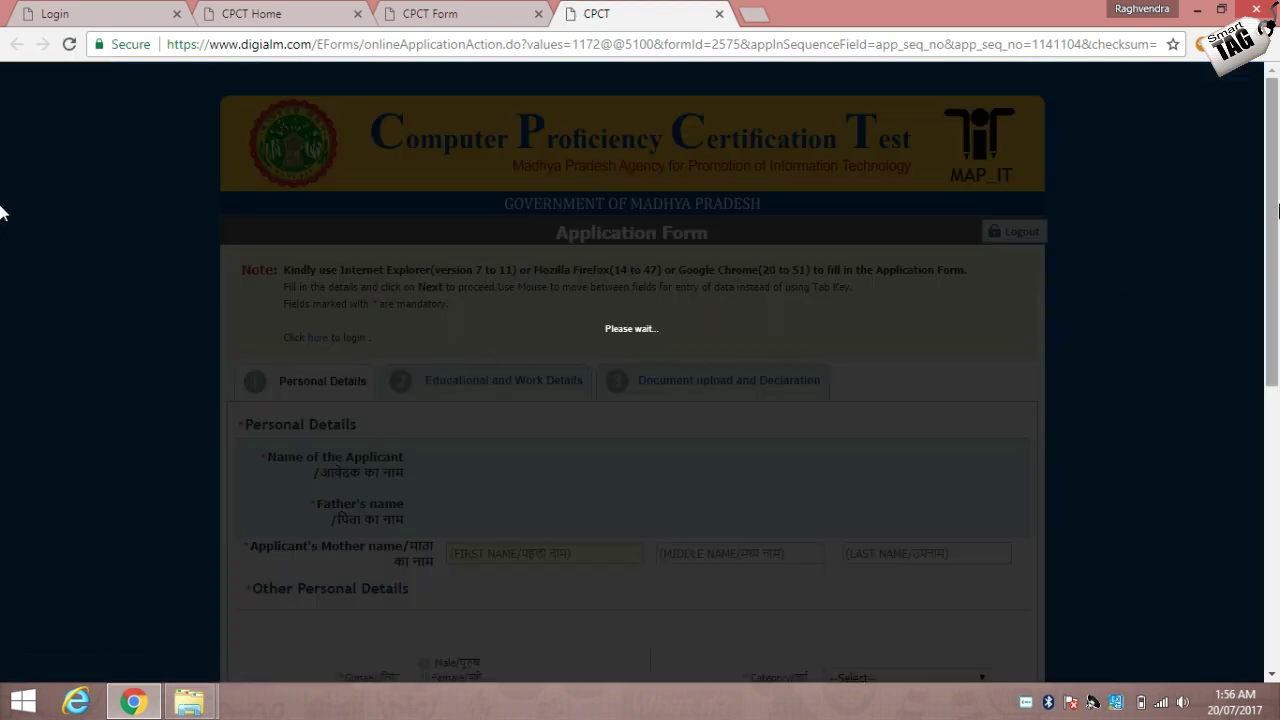
scroll(0, 207, down, 2)
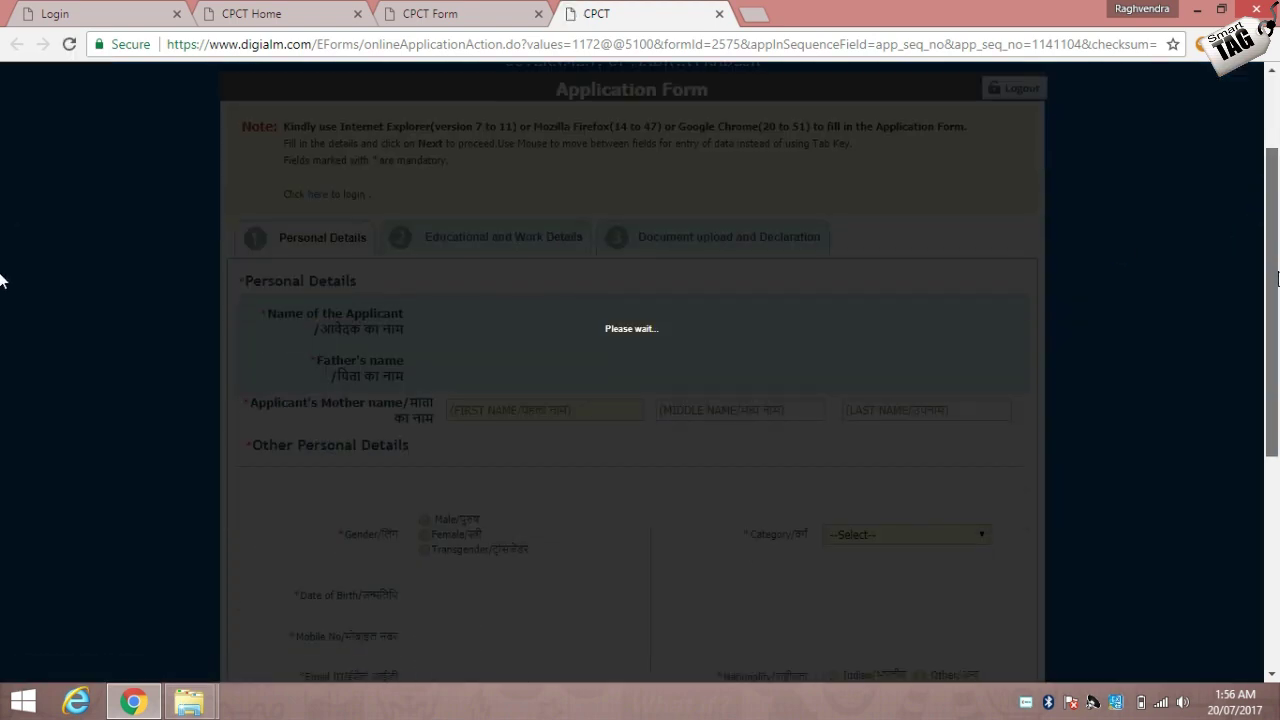
scroll(1275, 378, down, 3)
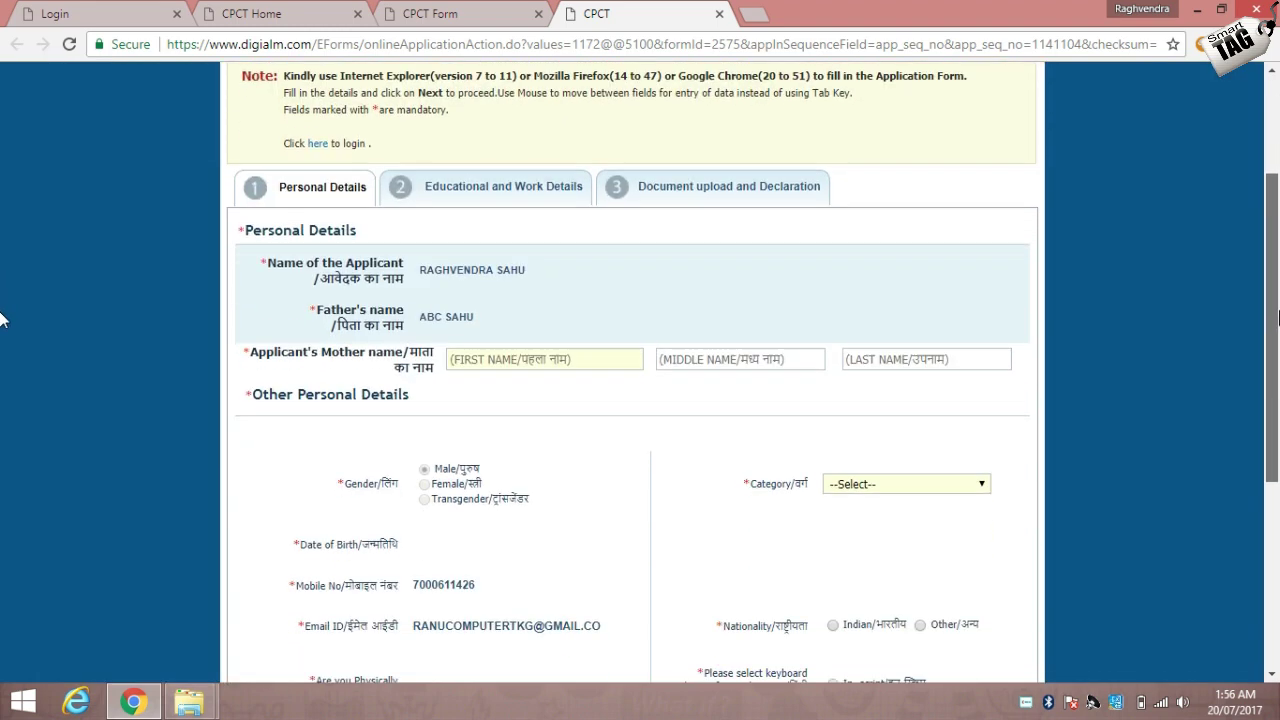
scroll(1274, 378, up, 1)
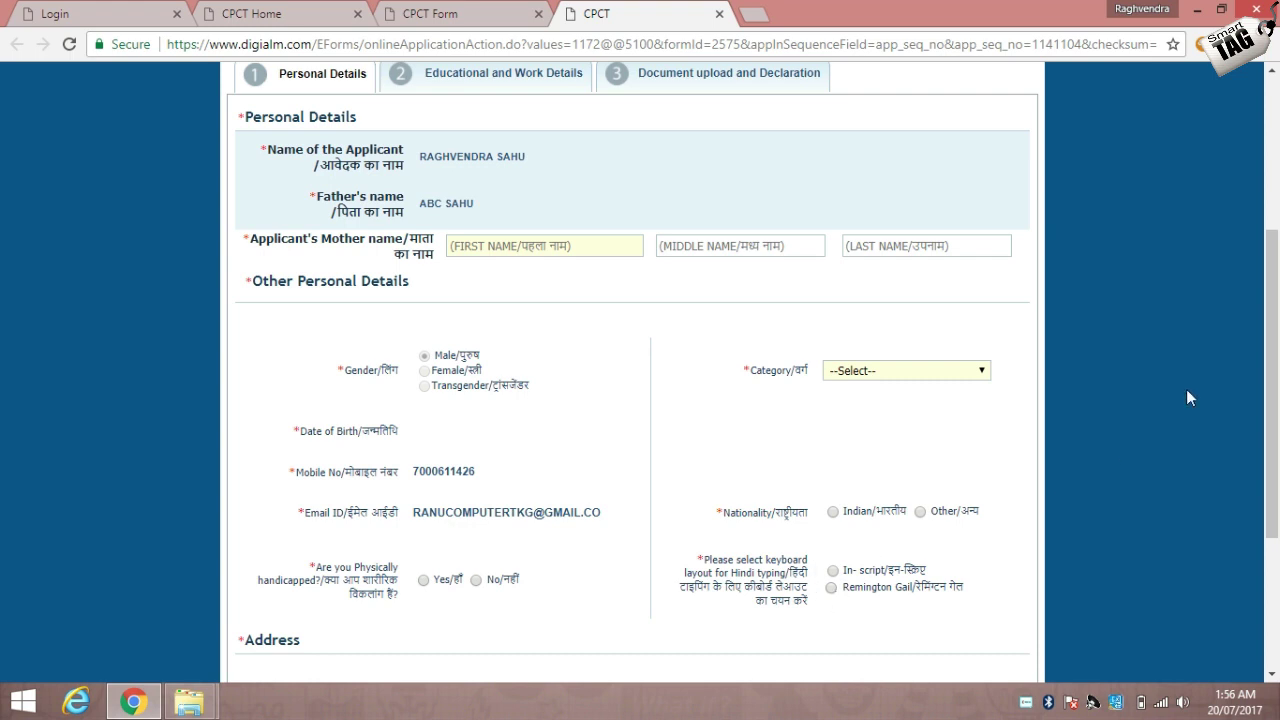
drag(1270, 325, 1275, 375)
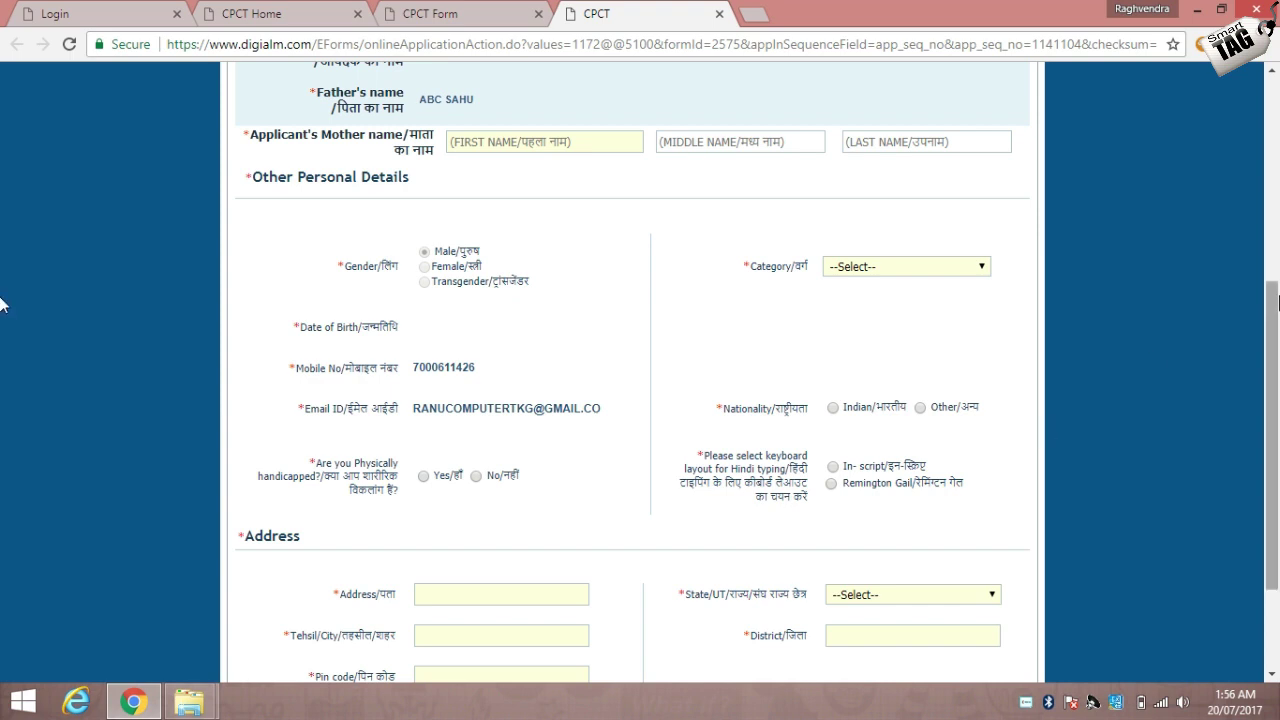
drag(1274, 322, 1275, 380)
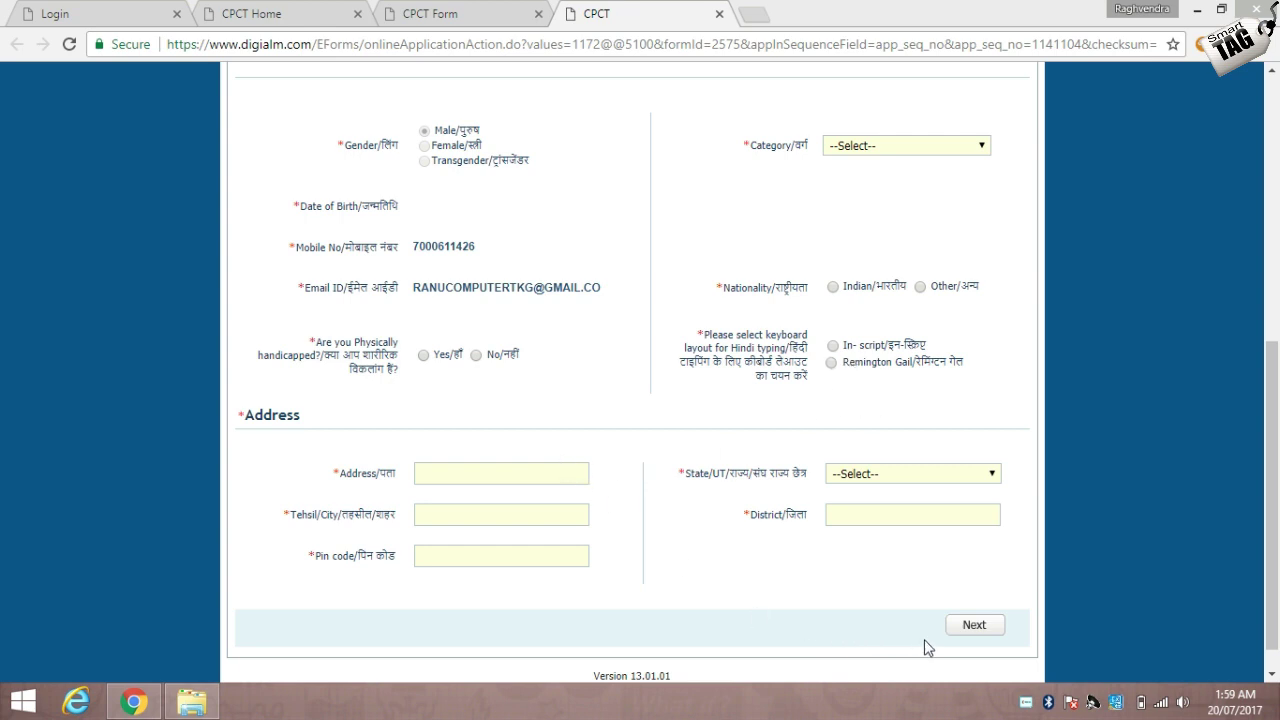
scroll(0, 290, up, 2)
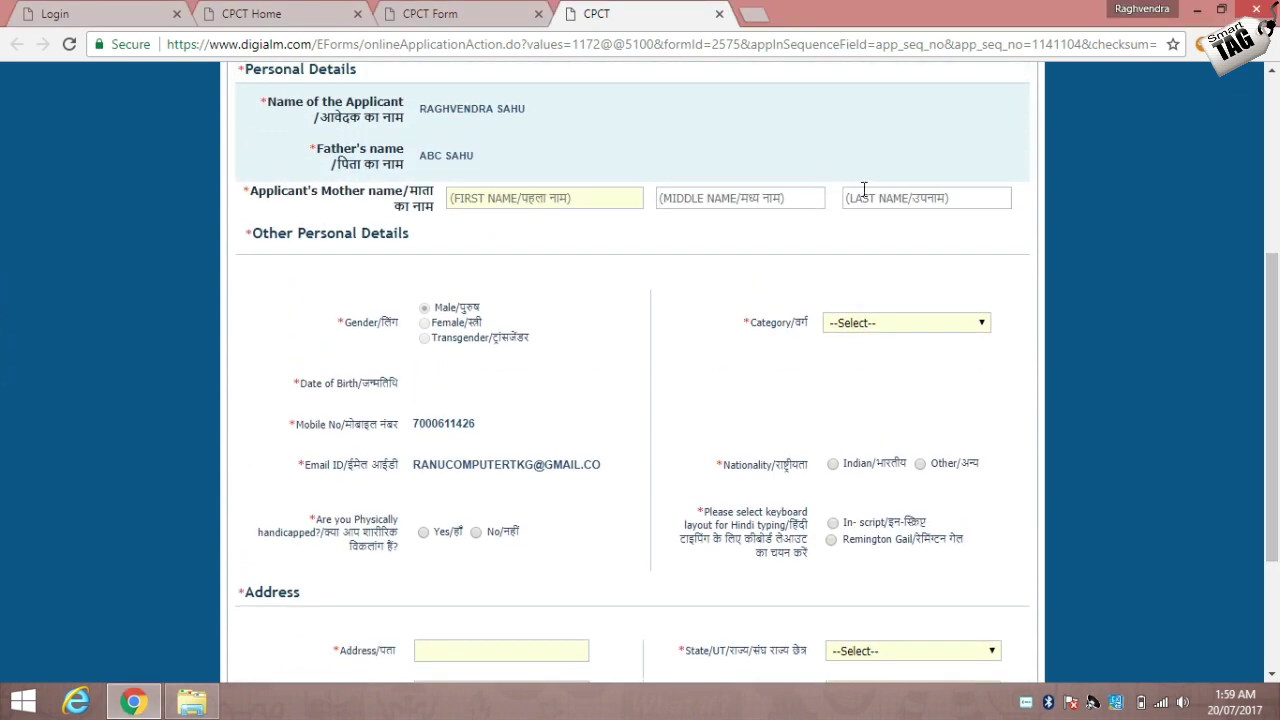
scroll(1276, 296, up, 1)
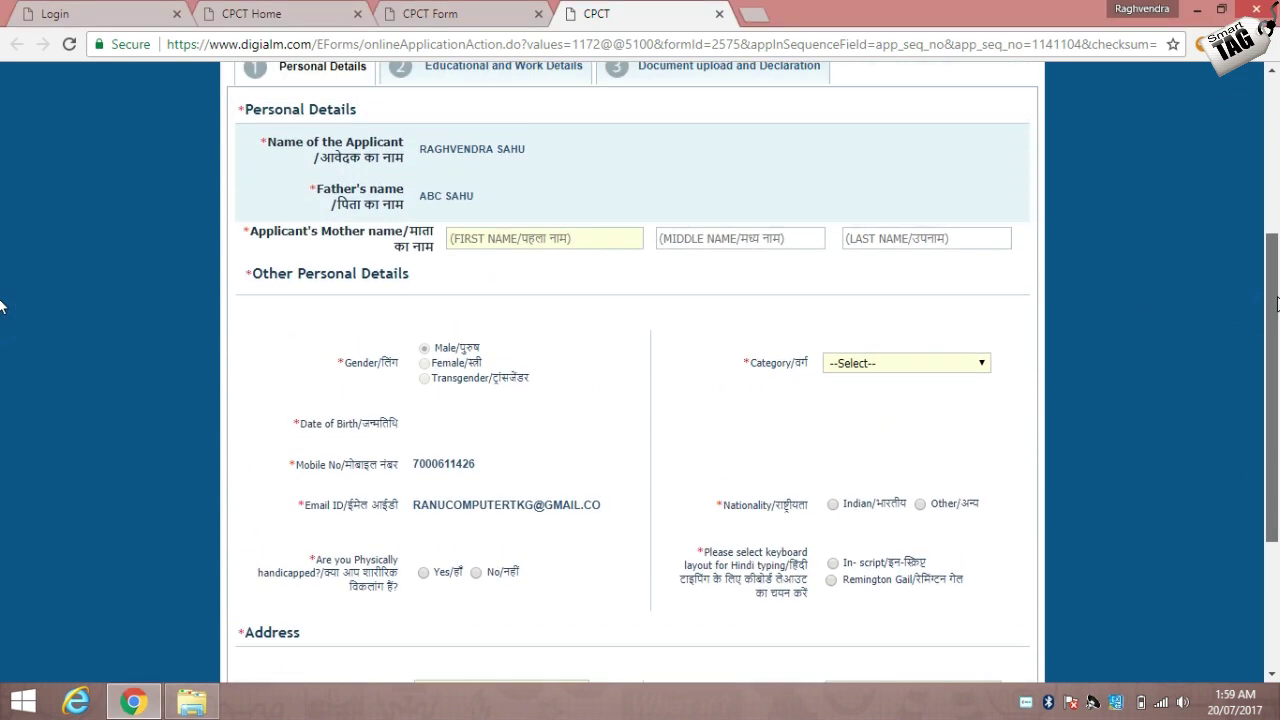
scroll(1276, 296, up, 1)
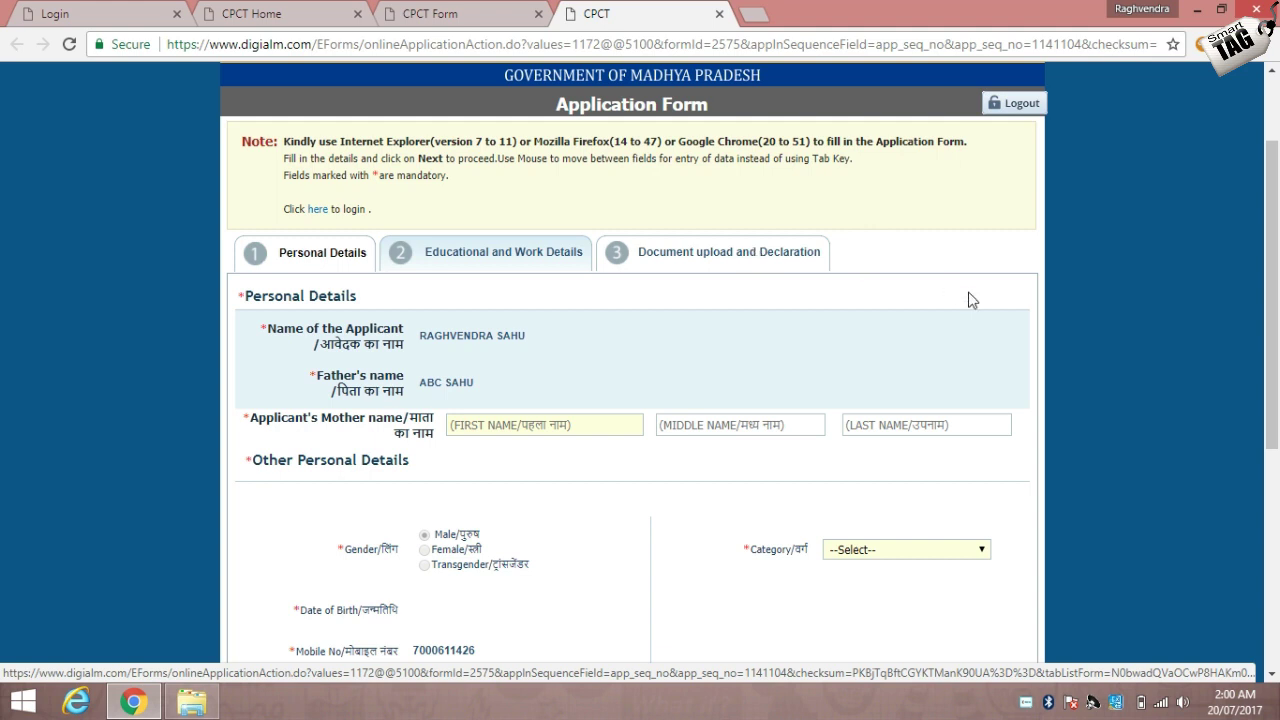
scroll(1273, 358, down, 2)
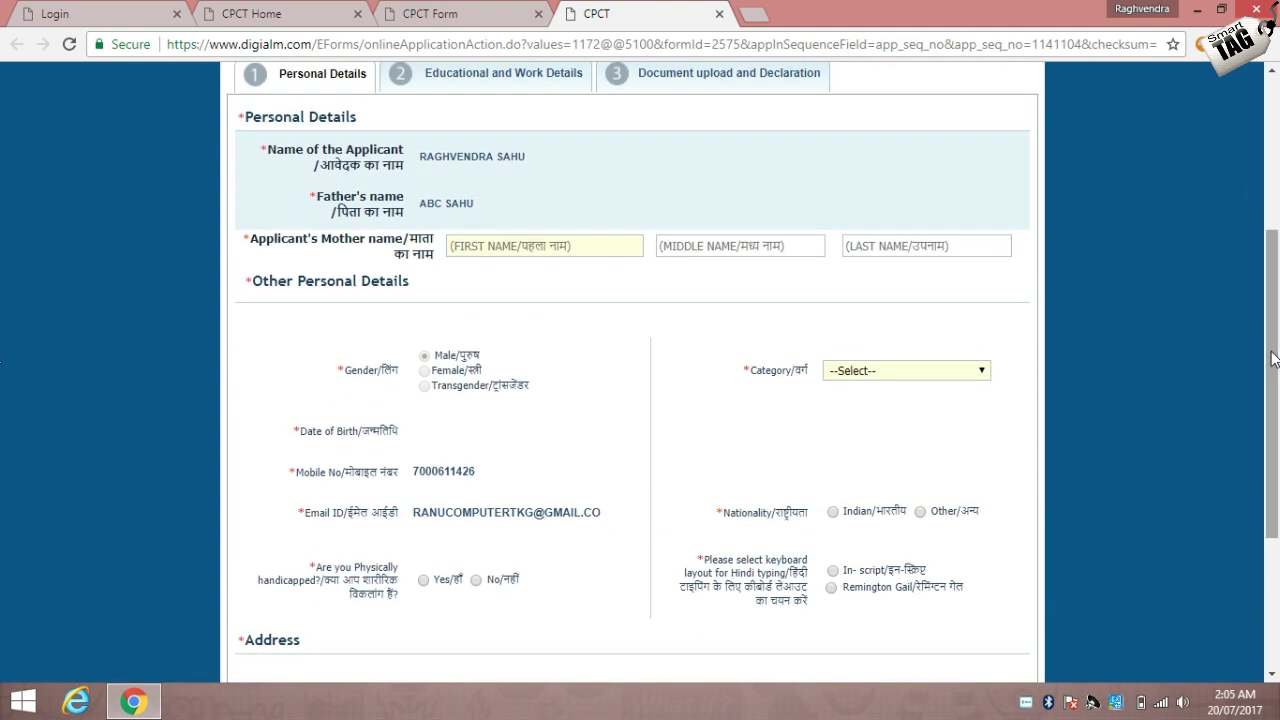